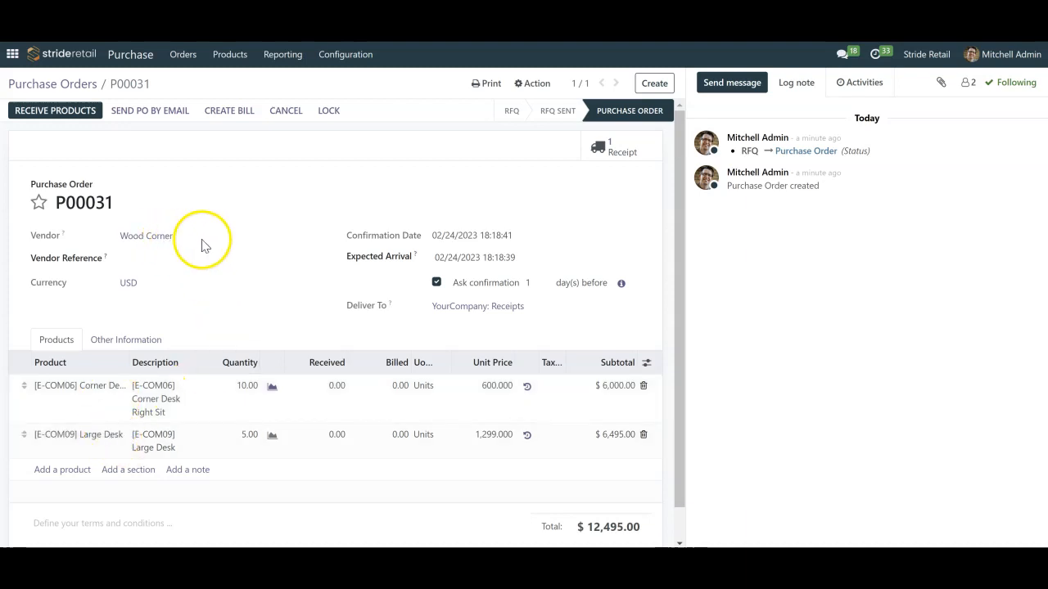
Open the purchase order's receipt and validate it as an immediate transfer for all demanded quantities
{"action": "scroll", "coordinate": [300, 271], "scroll_direction": "down", "scroll_amount": 1}
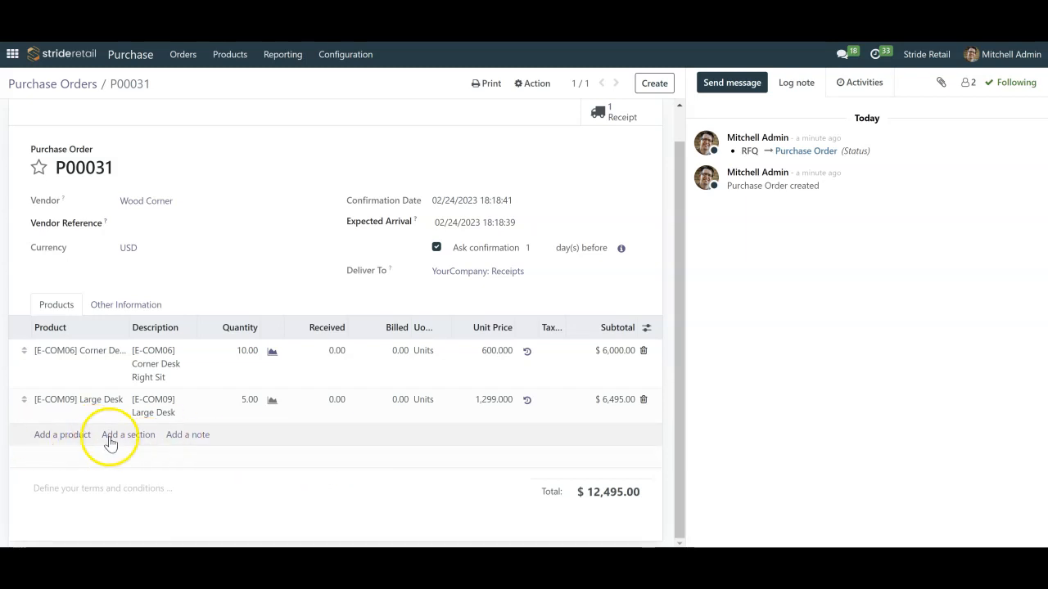
{"action": "scroll", "coordinate": [367, 473], "scroll_direction": "up", "scroll_amount": 1}
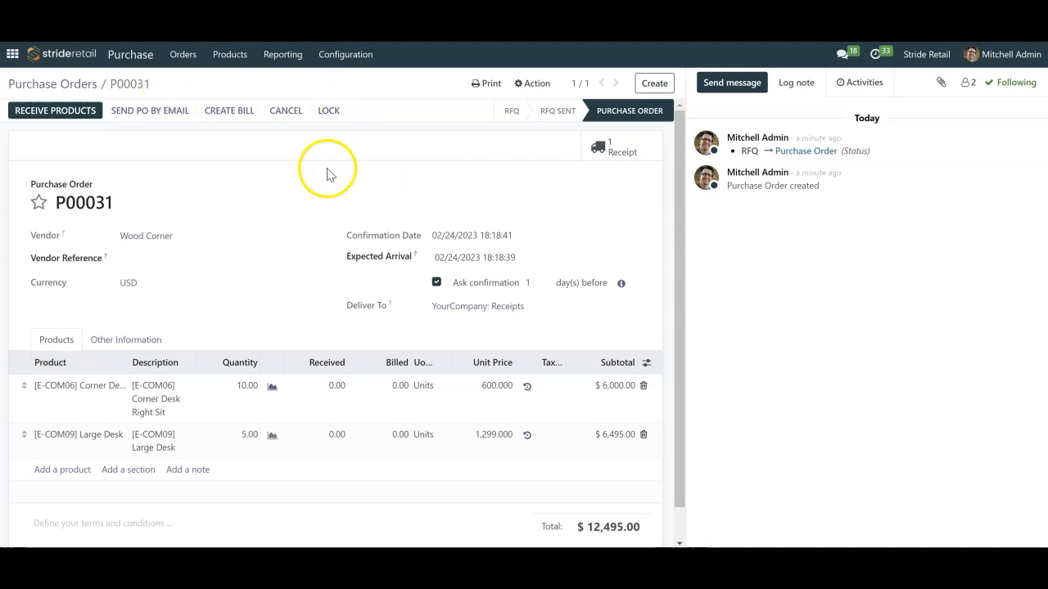
{"action": "left_click", "coordinate": [625, 155]}
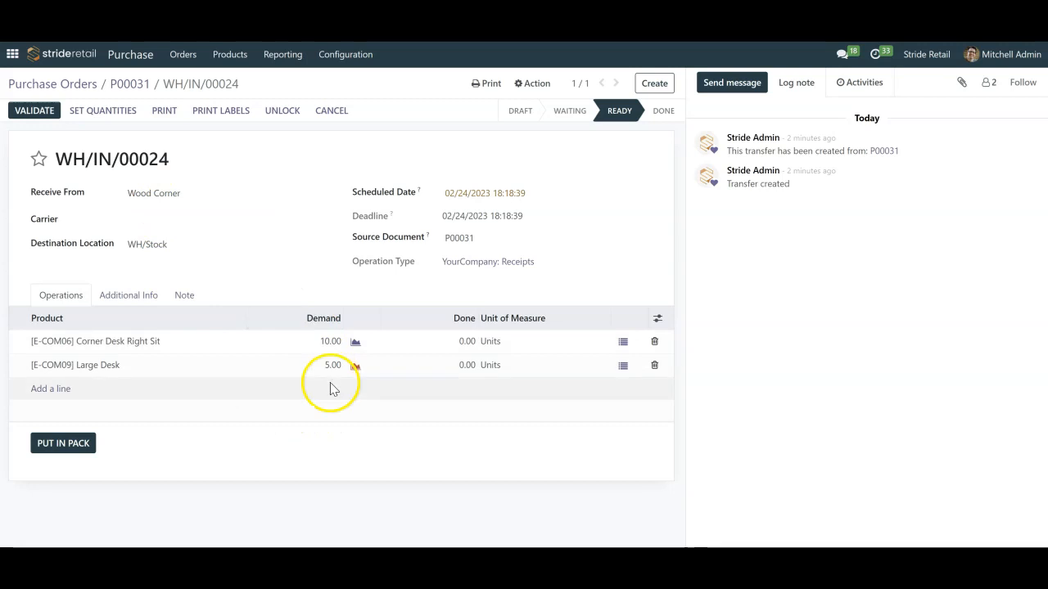
{"action": "left_click", "coordinate": [37, 113]}
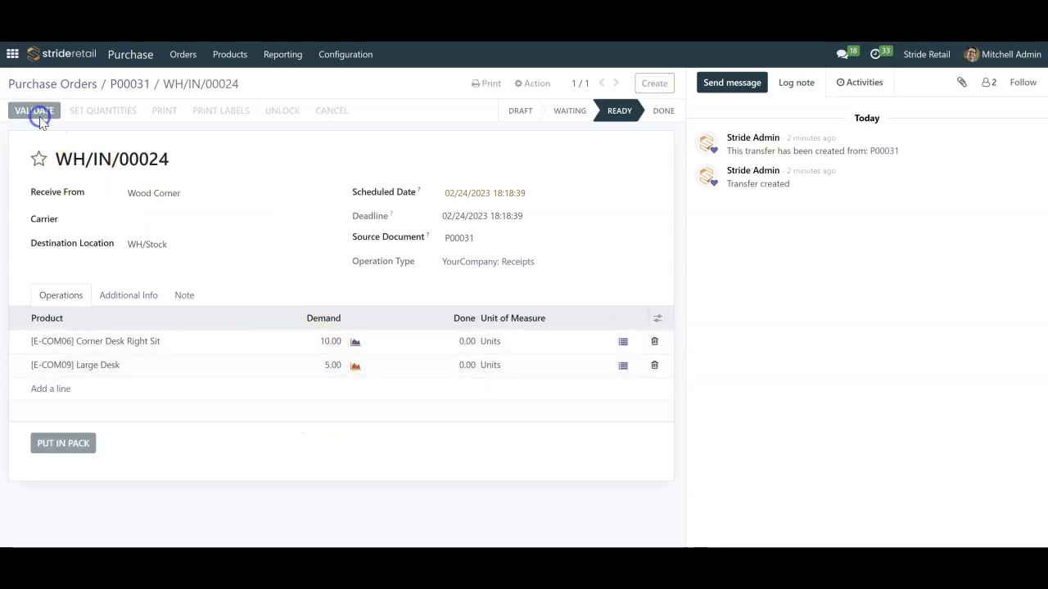
{"action": "left_click", "coordinate": [219, 169]}
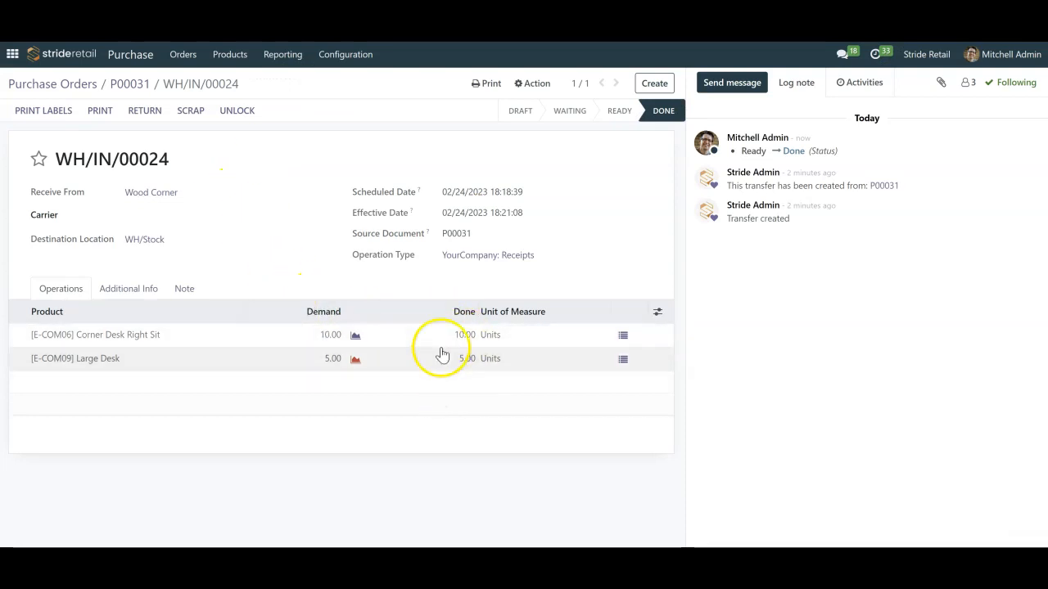
Create a vendor bill from the purchase order and set its bill date to 02/24/2023
{"action": "left_click", "coordinate": [133, 84]}
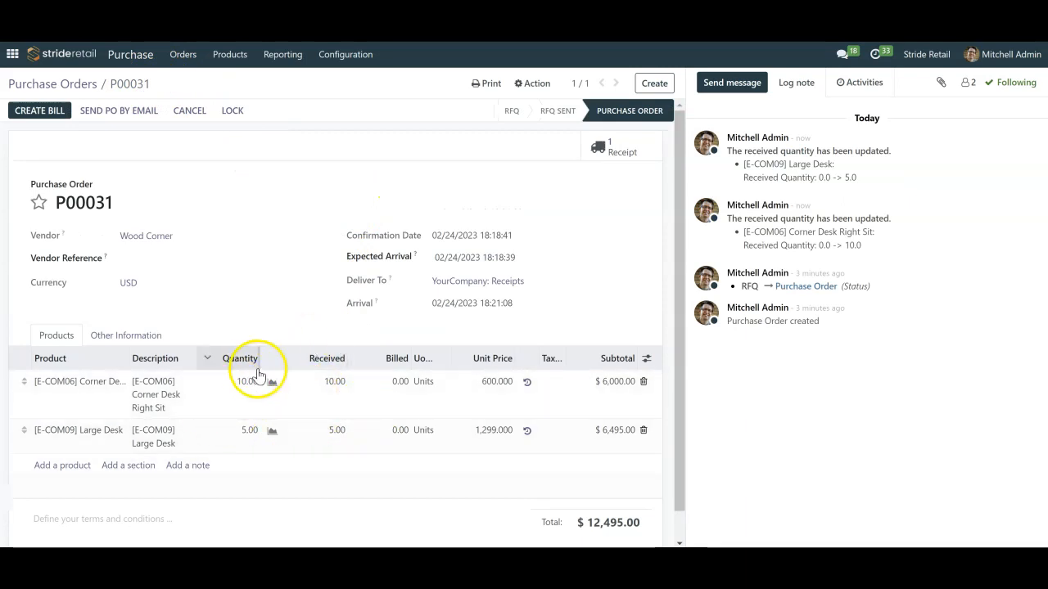
{"action": "left_click", "coordinate": [46, 111]}
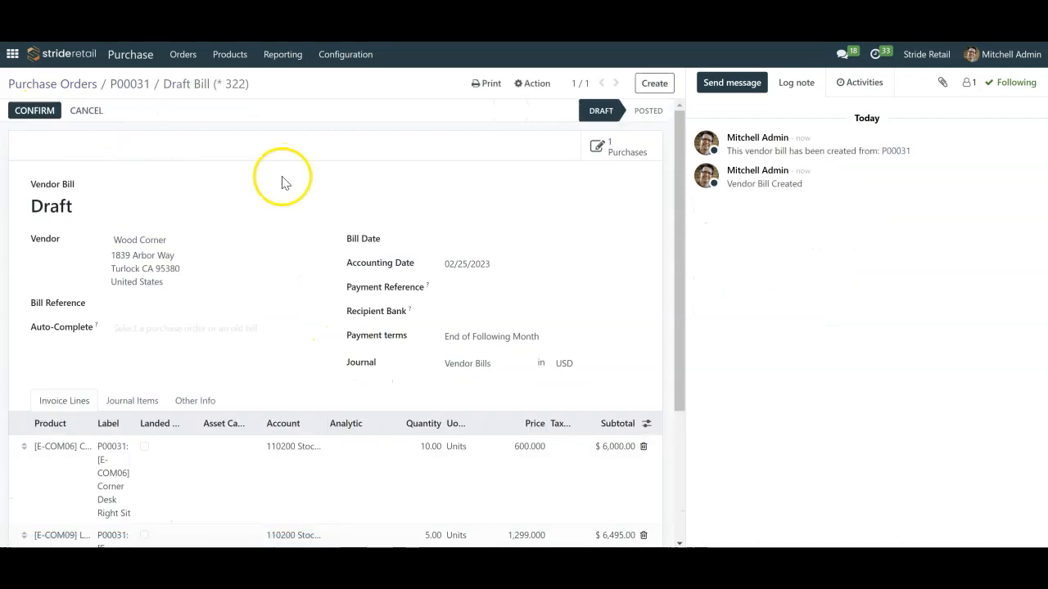
{"action": "left_click", "coordinate": [458, 240]}
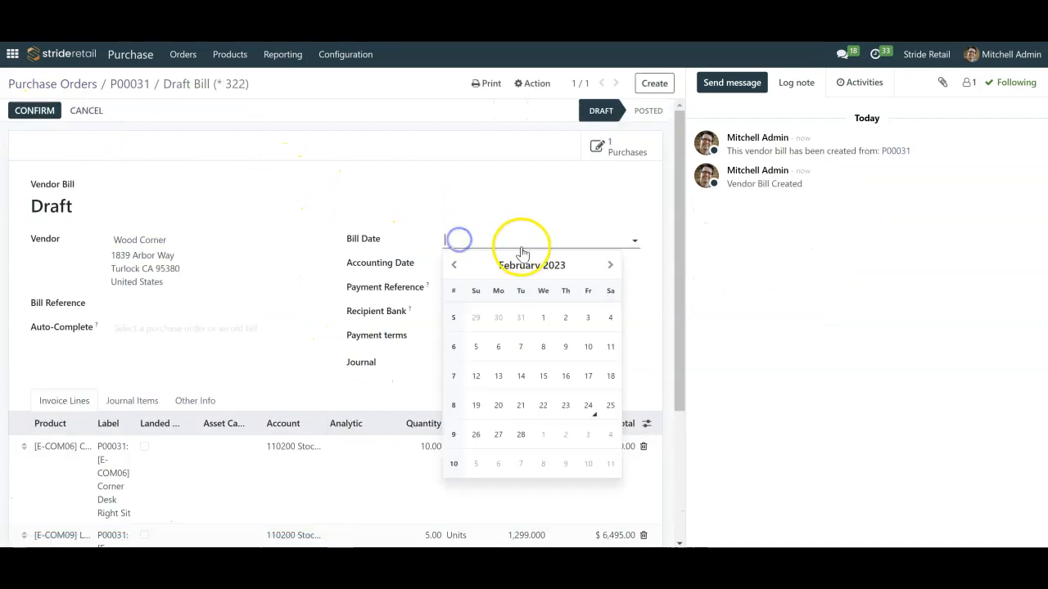
{"action": "left_click", "coordinate": [591, 400]}
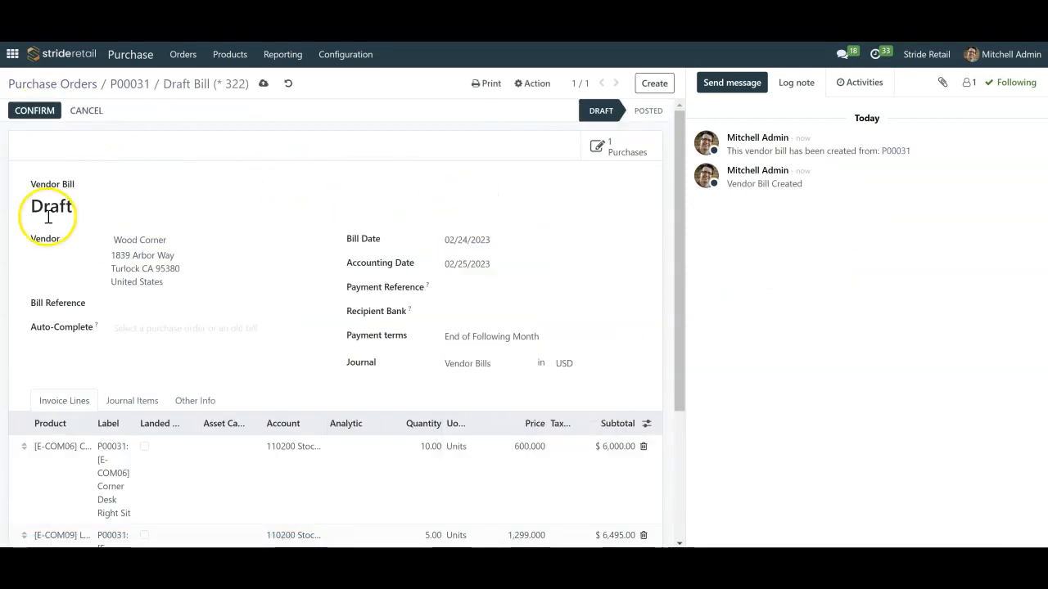
Add a Landed Cost - Shipping line to the vendor bill with a price of 950
{"action": "scroll", "coordinate": [74, 234], "scroll_direction": "down", "scroll_amount": 3}
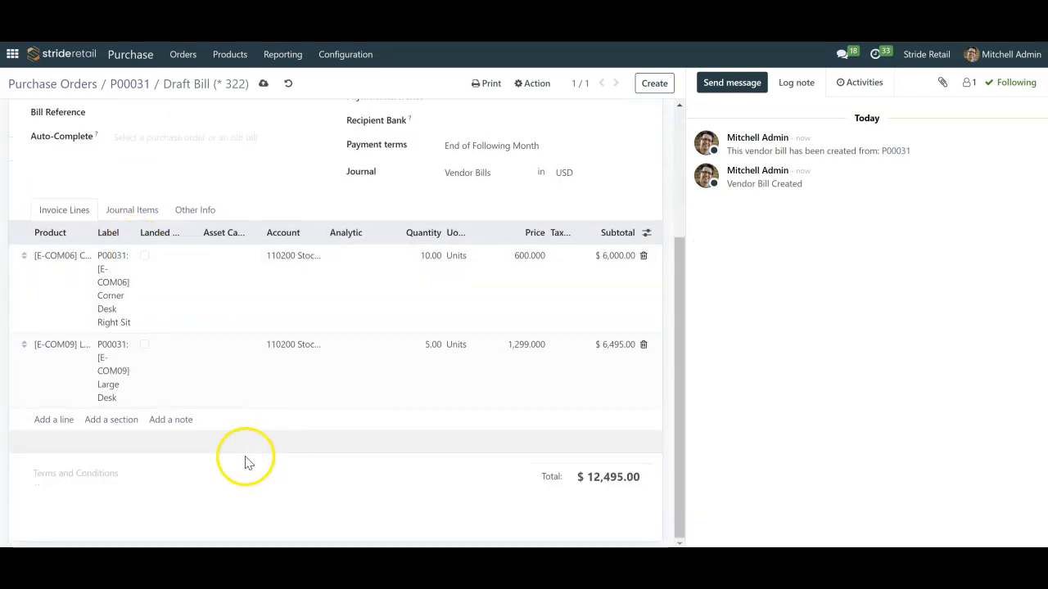
{"action": "left_click", "coordinate": [54, 420]}
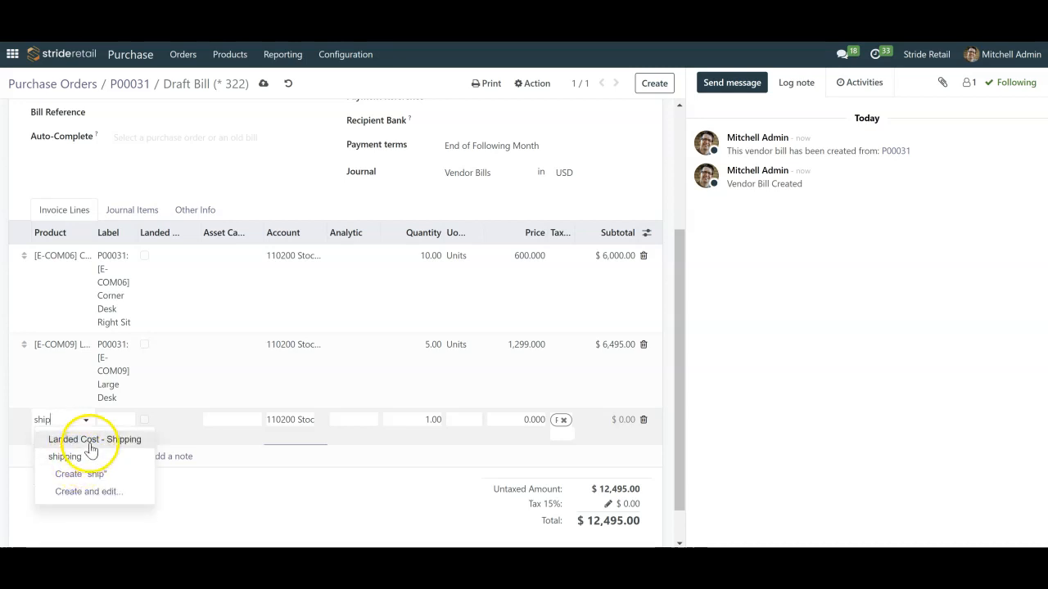
{"action": "left_click", "coordinate": [89, 439]}
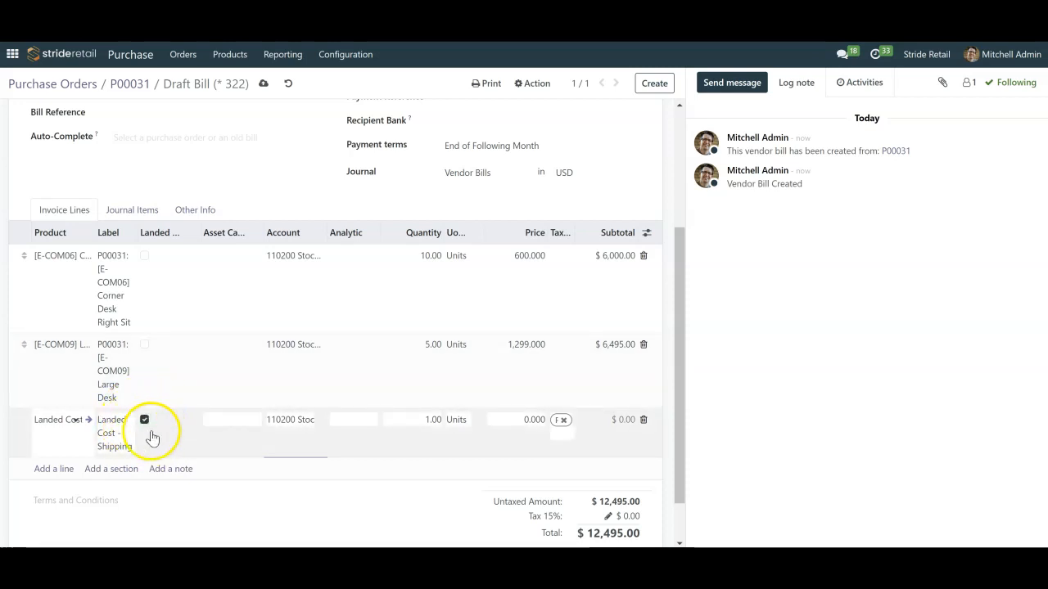
{"action": "left_click", "coordinate": [508, 418]}
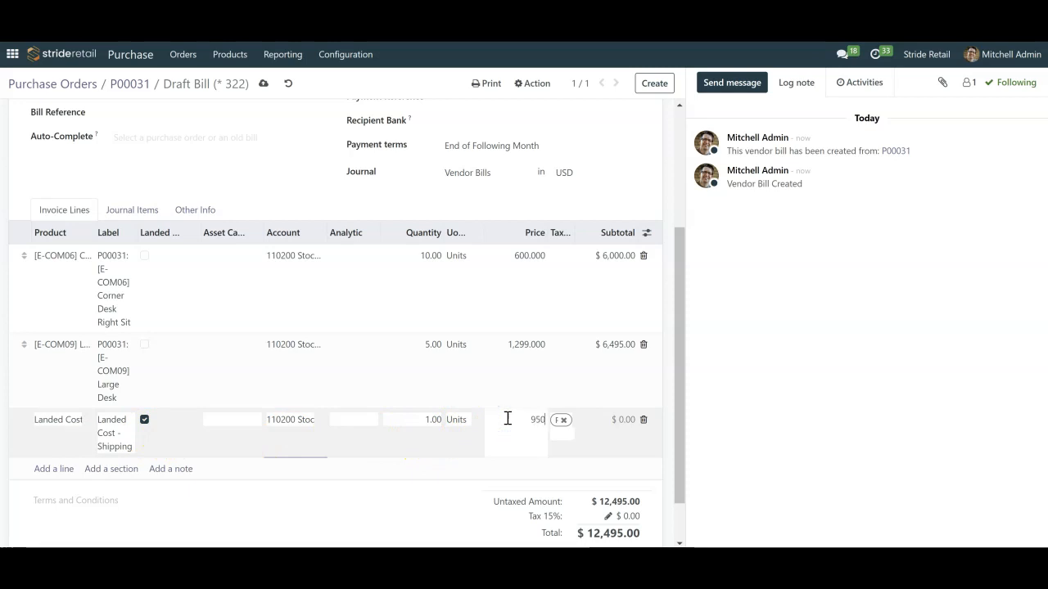
{"action": "left_click", "coordinate": [427, 499]}
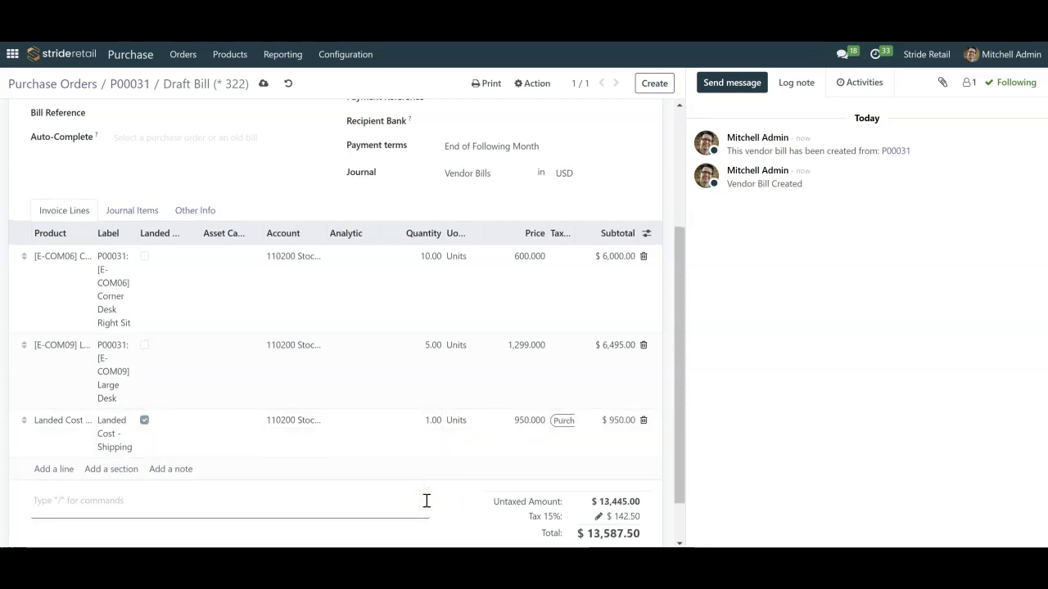
Remove the purchase tax from the Landed Cost - Shipping line
{"action": "left_click", "coordinate": [564, 422]}
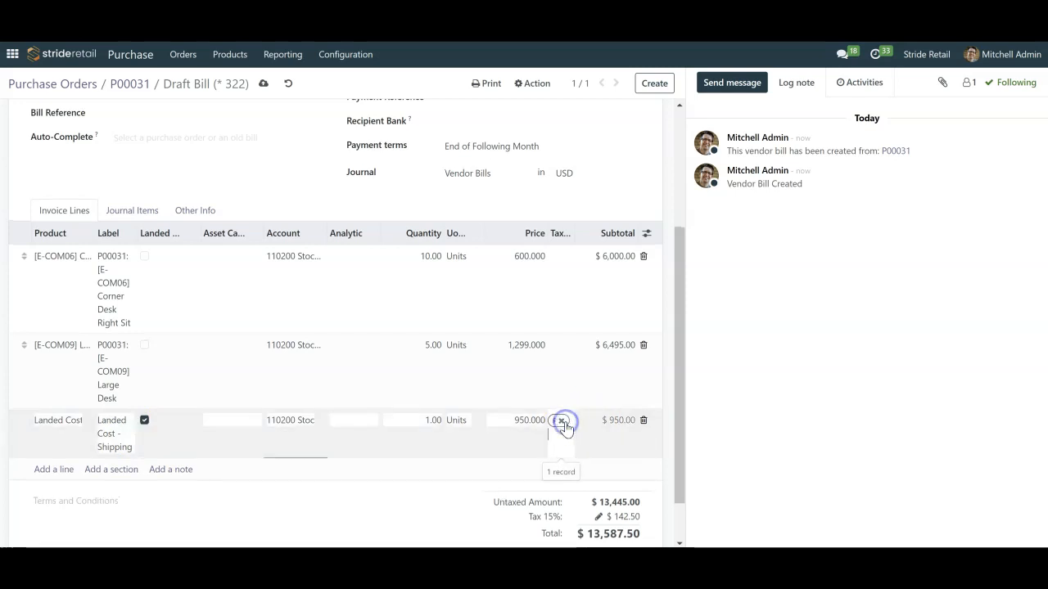
{"action": "left_click", "coordinate": [561, 421]}
{"action": "left_click", "coordinate": [420, 523]}
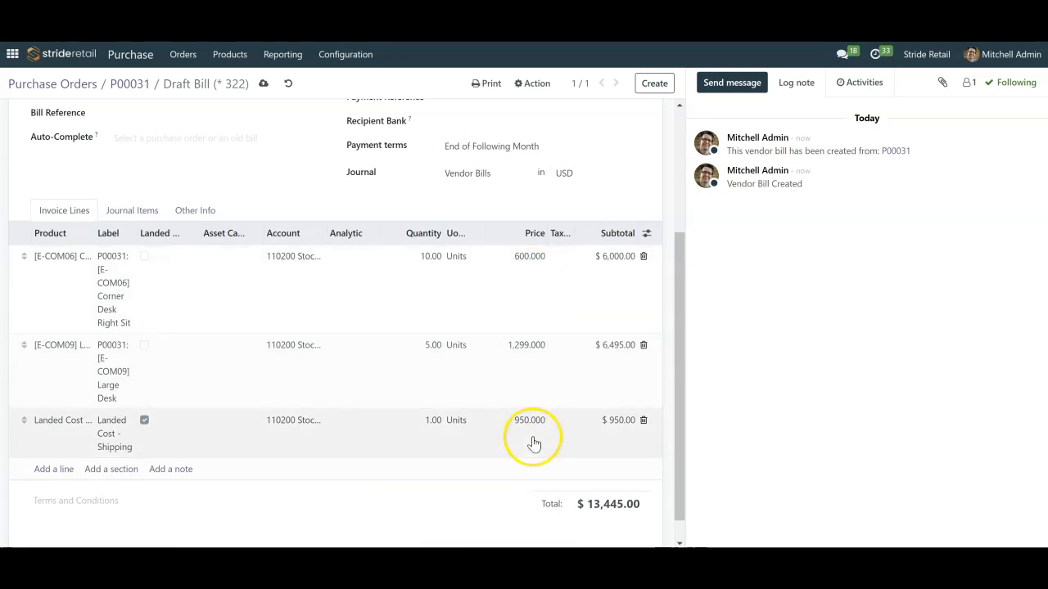
Review the draft vendor bill's lines and header, and confirm the bill
{"action": "scroll", "coordinate": [532, 442], "scroll_direction": "down", "scroll_amount": 1}
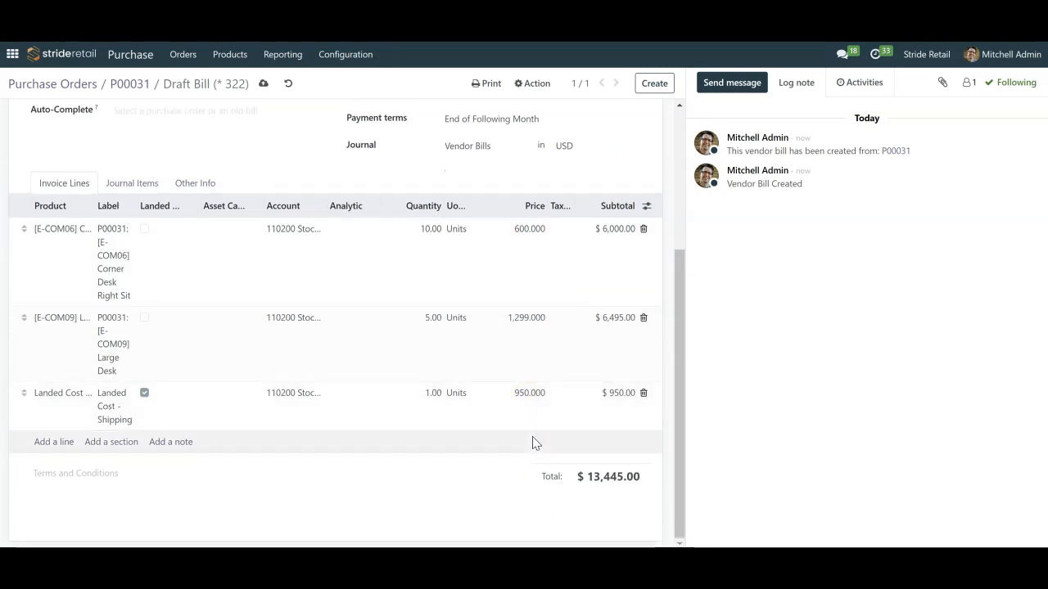
{"action": "scroll", "coordinate": [528, 438], "scroll_direction": "up", "scroll_amount": 3}
{"action": "scroll", "coordinate": [526, 437], "scroll_direction": "down", "scroll_amount": 2}
{"action": "scroll", "coordinate": [523, 438], "scroll_direction": "down", "scroll_amount": 1}
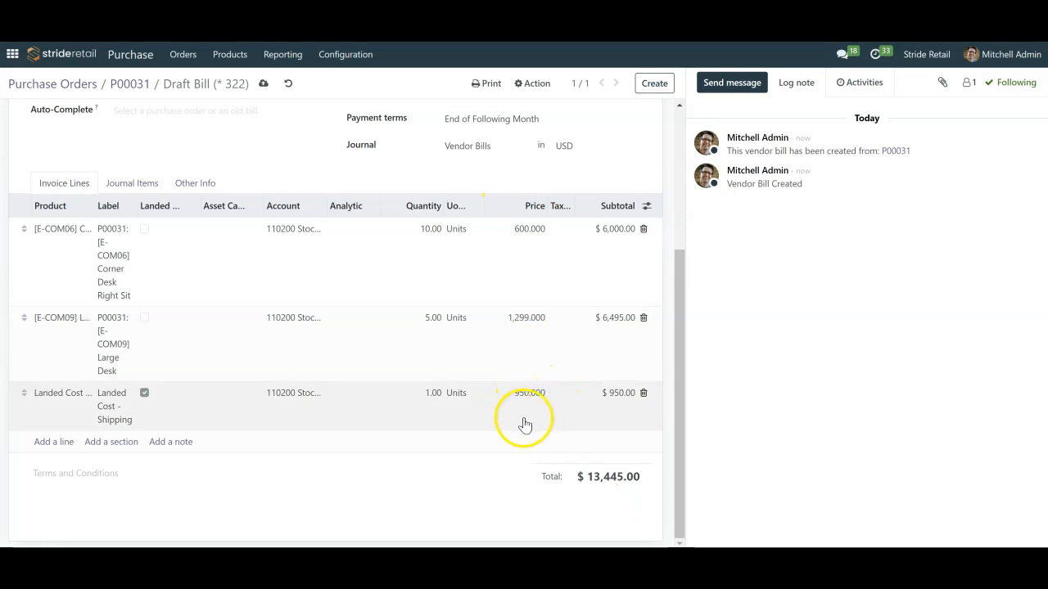
{"action": "scroll", "coordinate": [604, 487], "scroll_direction": "up", "scroll_amount": 4}
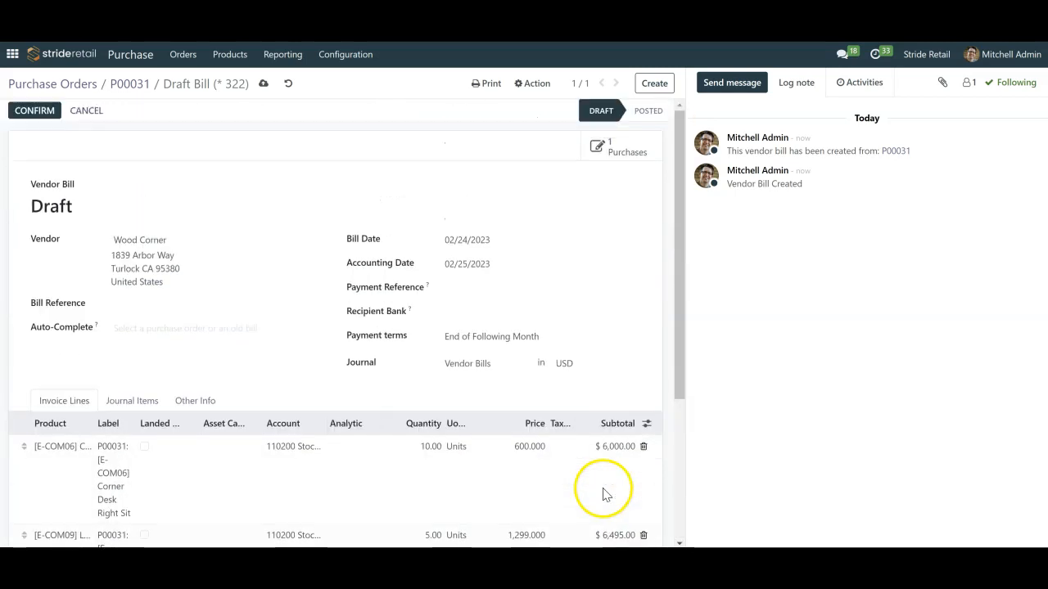
{"action": "left_click", "coordinate": [41, 113]}
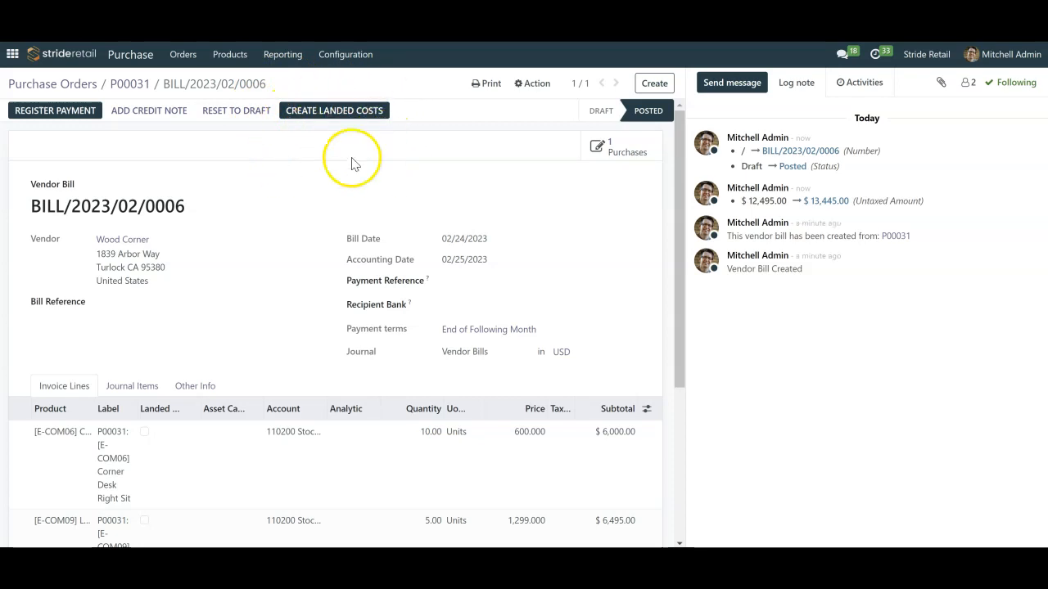
Go back to the purchase order, open its receipt and copy the receipt's reference
{"action": "left_click", "coordinate": [126, 85]}
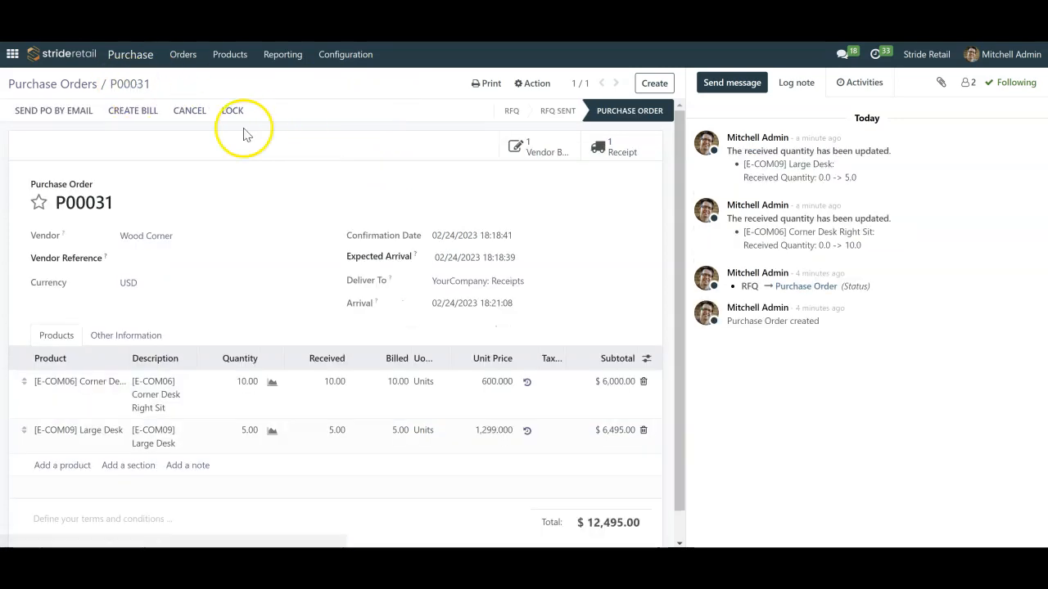
{"action": "left_click", "coordinate": [626, 149]}
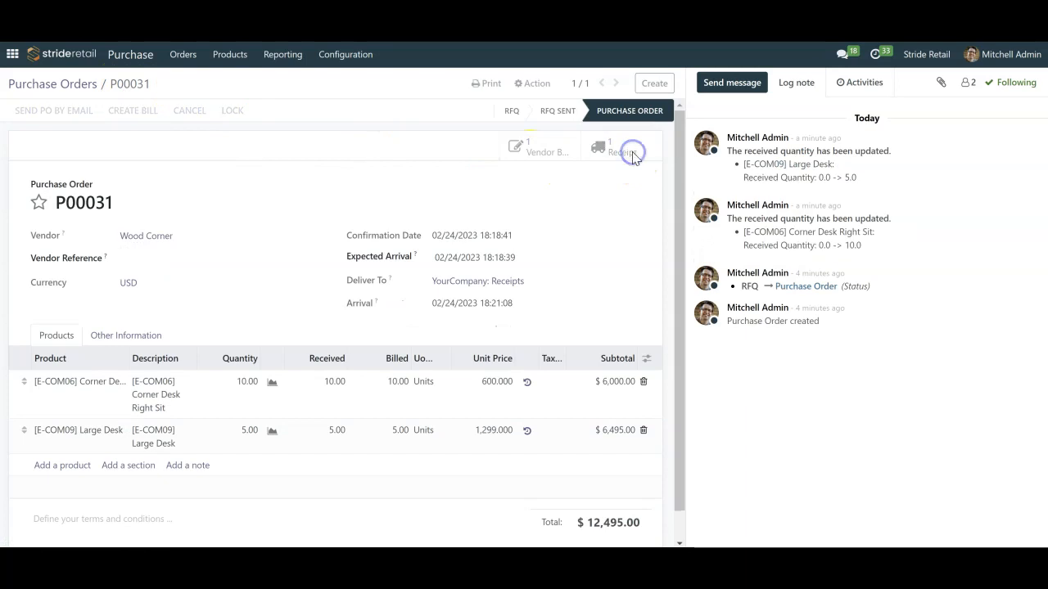
{"action": "left_click_drag", "start_coordinate": [172, 159], "coordinate": [63, 158]}
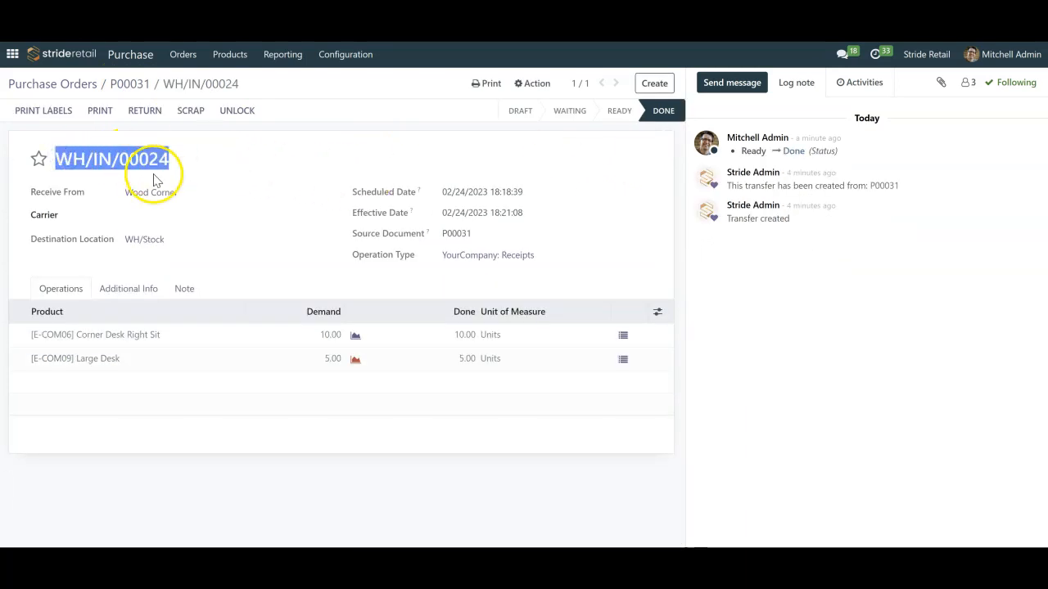
Return to the posted vendor bill through the purchase order and create a landed cost record from it
{"action": "left_click", "coordinate": [134, 86]}
{"action": "left_click", "coordinate": [543, 144]}
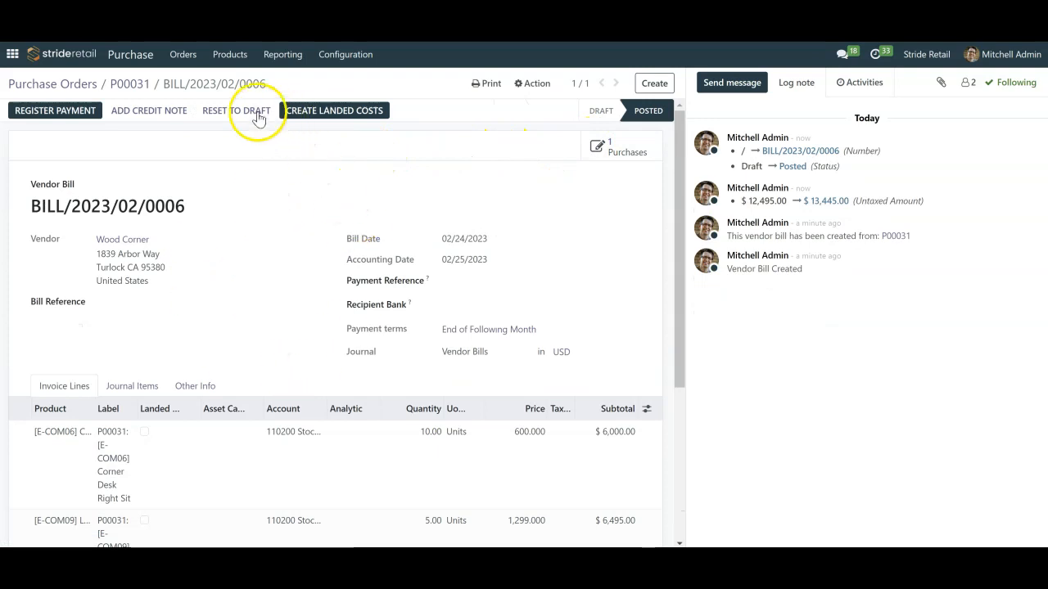
{"action": "left_click", "coordinate": [356, 120]}
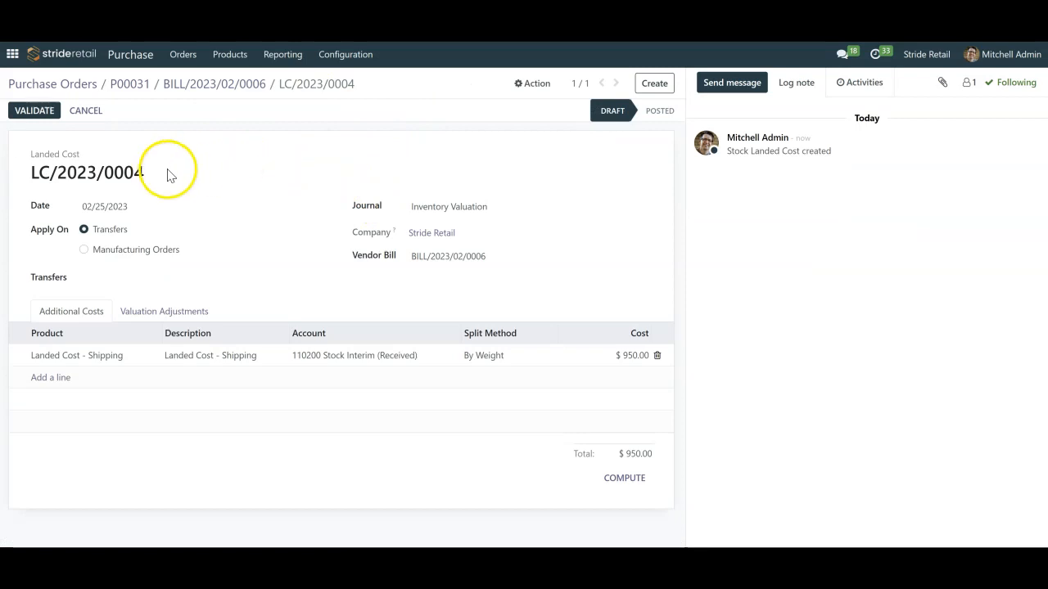
{"action": "left_click_drag", "start_coordinate": [163, 171], "coordinate": [29, 170]}
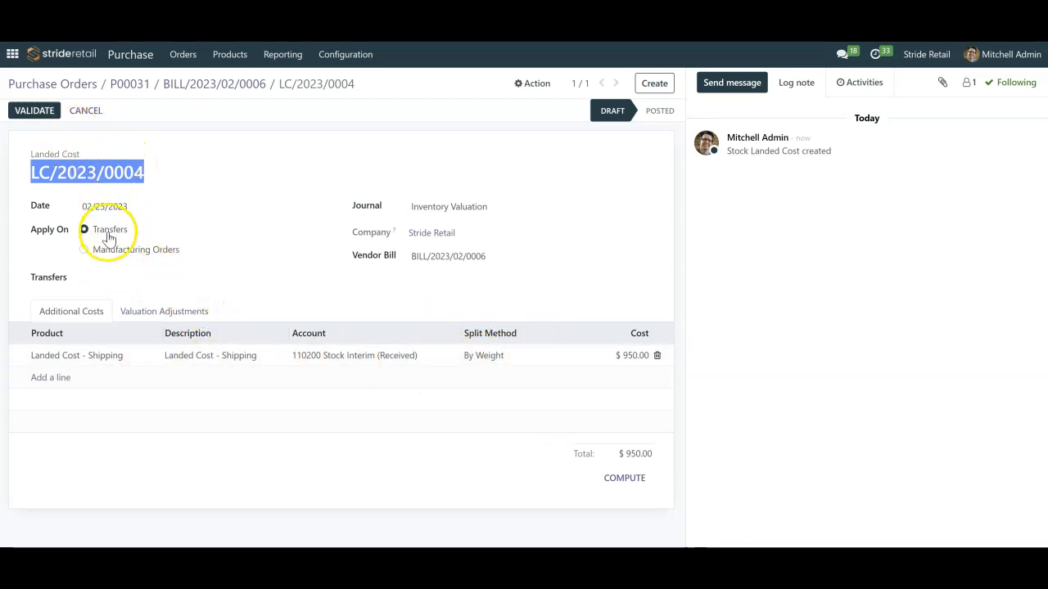
Apply the landed cost to the transfer WH/IN/00024
{"action": "left_click", "coordinate": [148, 277]}
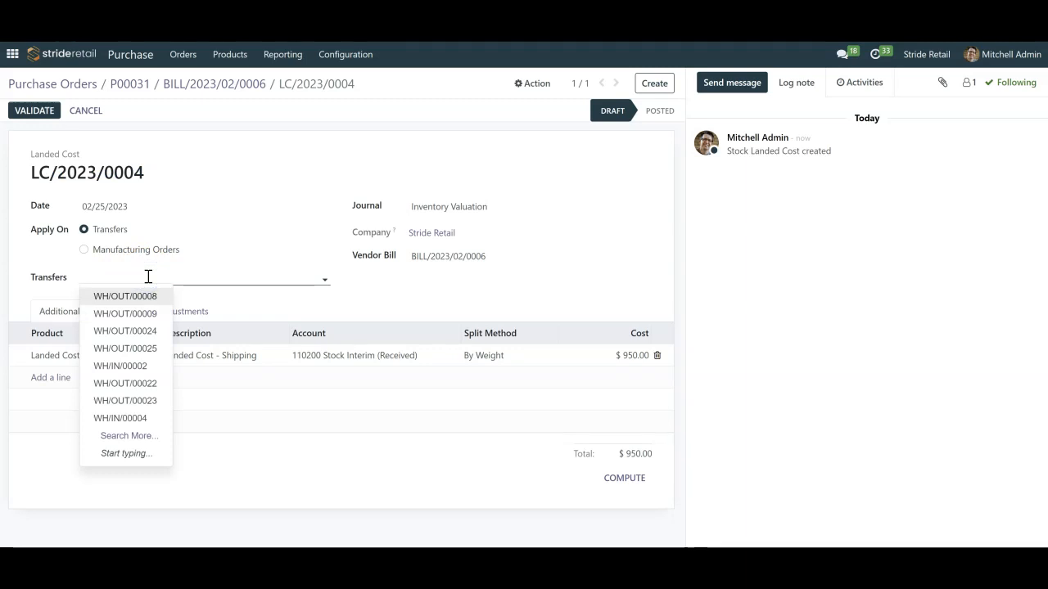
{"action": "type", "text": "24"}
{"action": "double_click", "coordinate": [148, 277]}
{"action": "type", "text": "WH/IN/00024"}
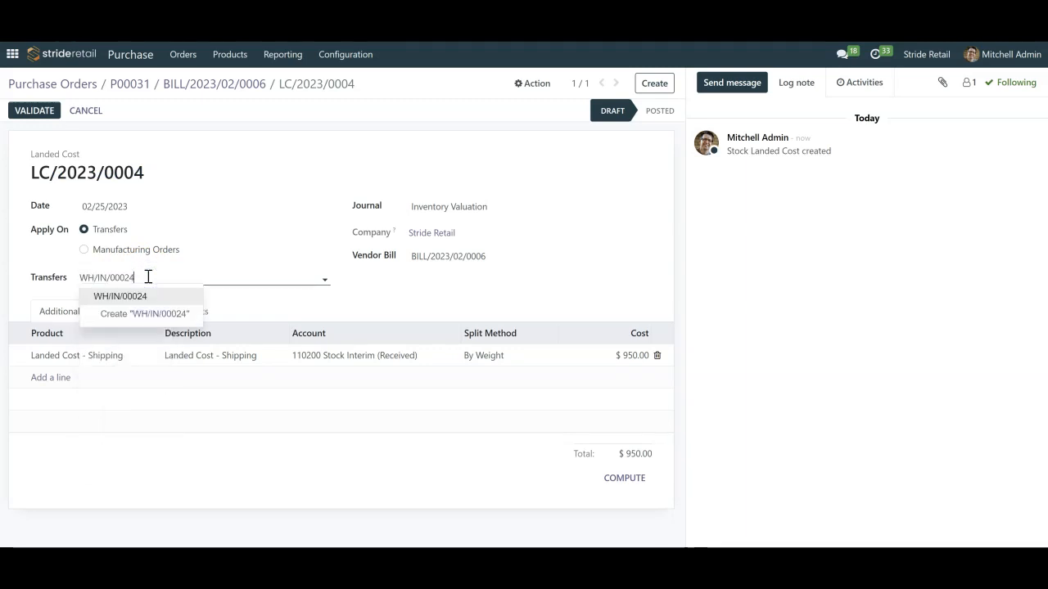
{"action": "left_click", "coordinate": [106, 297]}
{"action": "left_click", "coordinate": [110, 275]}
{"action": "left_click", "coordinate": [119, 235]}
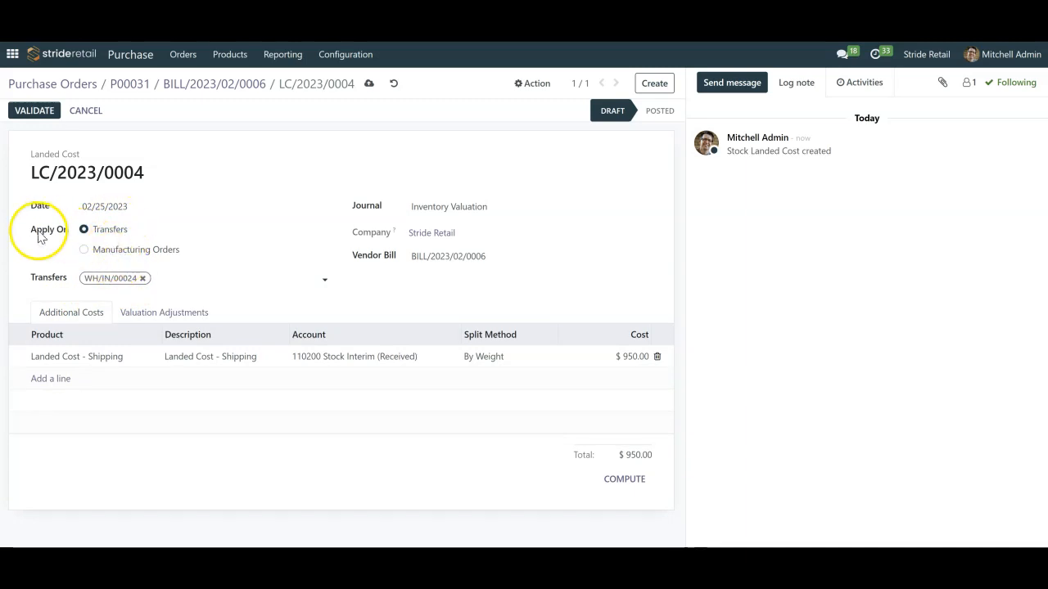
{"action": "left_click", "coordinate": [182, 278]}
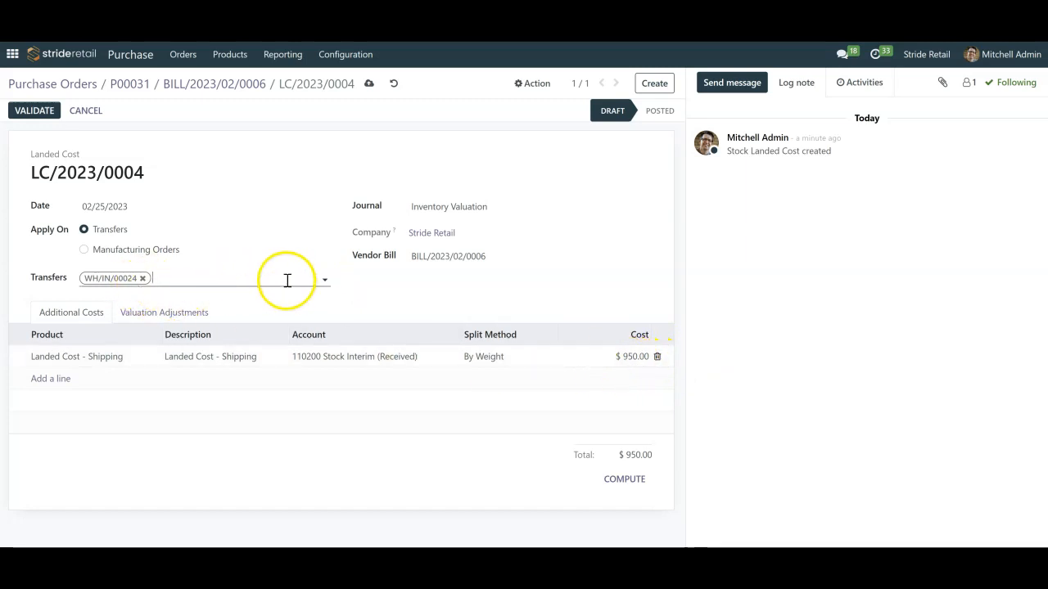
{"action": "left_click", "coordinate": [433, 300]}
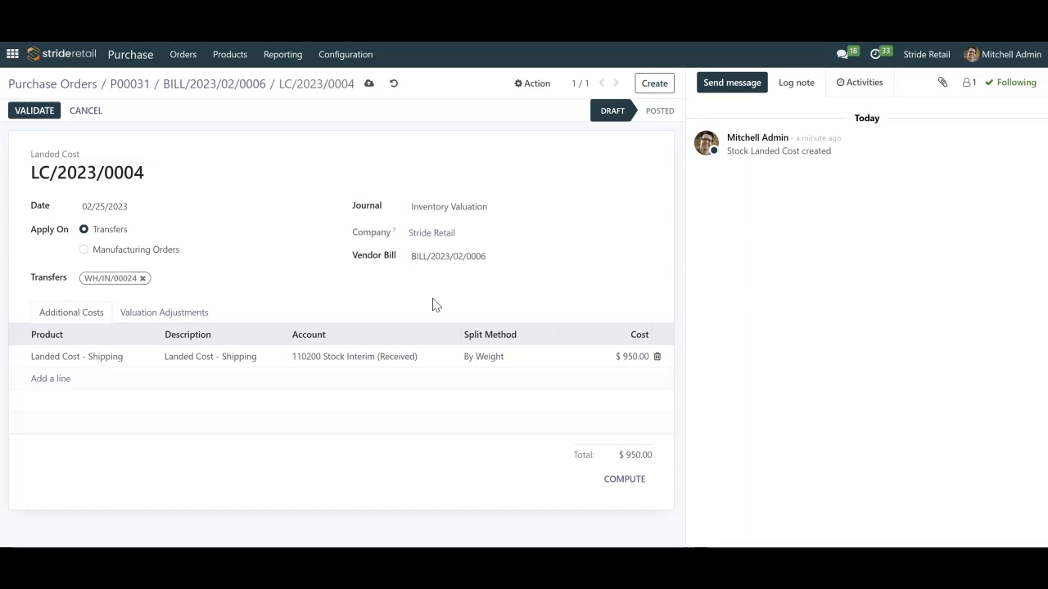
Compute the landed cost, check the valuation adjustments per product, and return to the additional costs
{"action": "left_click", "coordinate": [29, 113]}
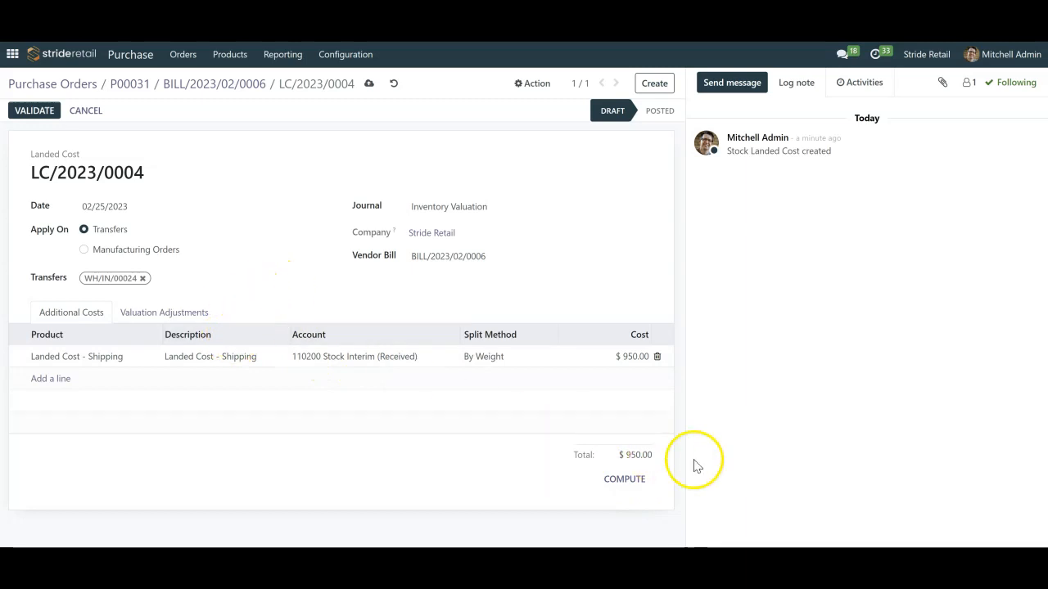
{"action": "left_click", "coordinate": [626, 481]}
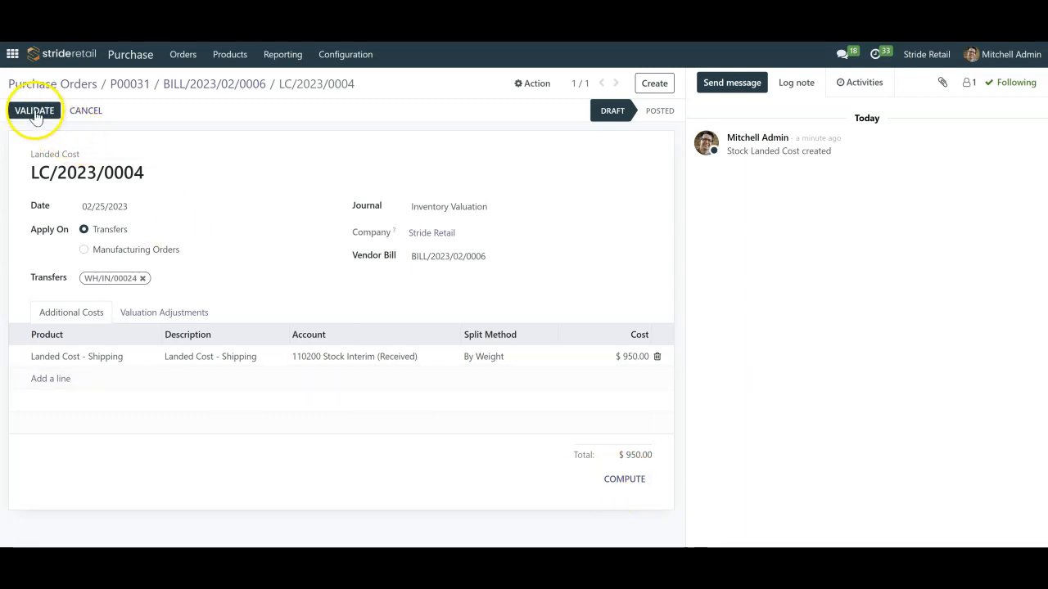
{"action": "left_click", "coordinate": [165, 309]}
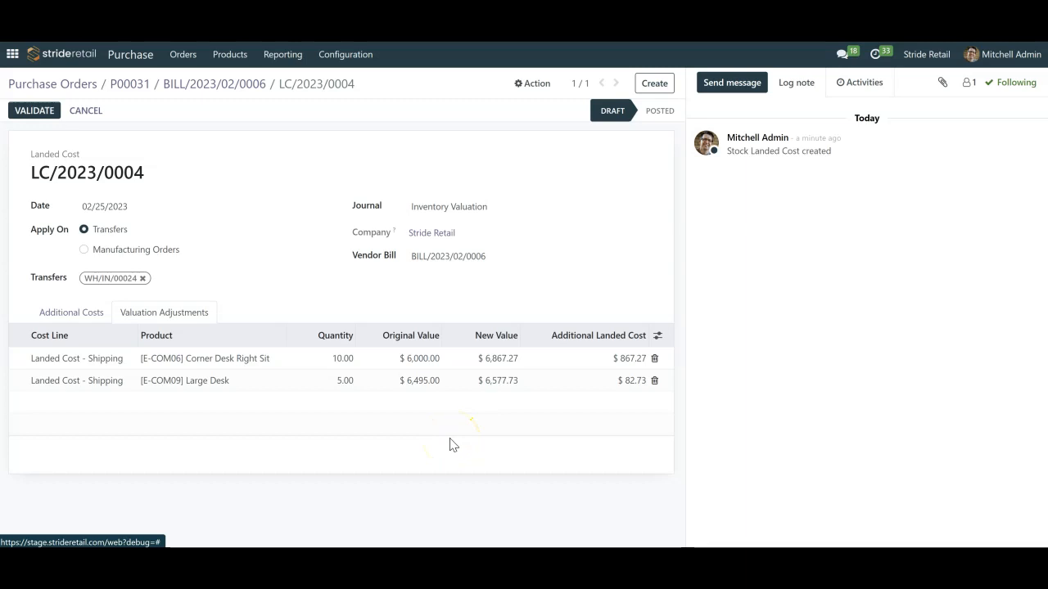
{"action": "left_click", "coordinate": [75, 312]}
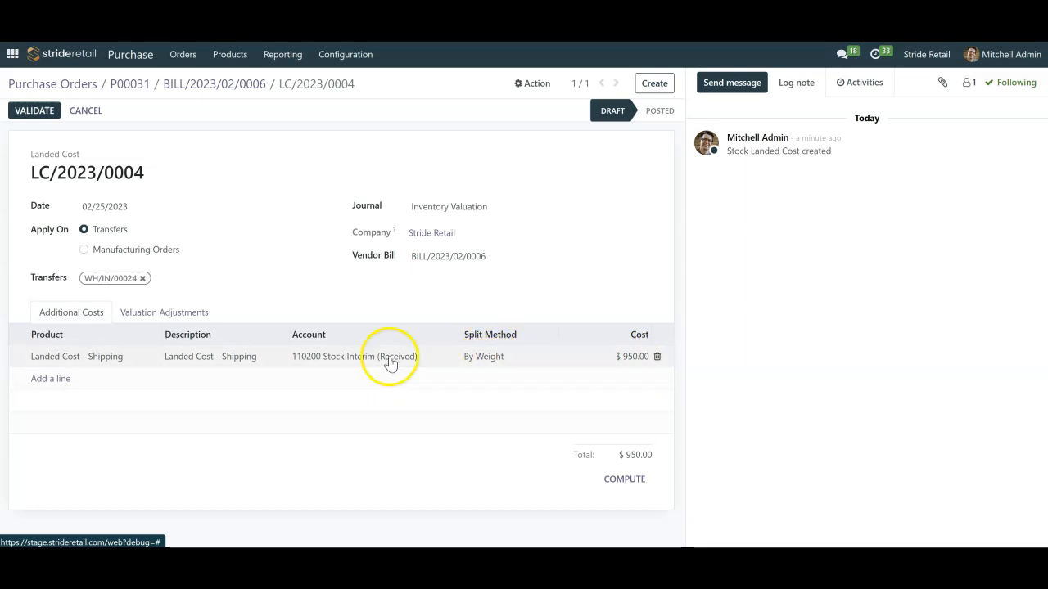
Change the shipping cost line's split method to By Current Cost, recompute the landed cost and check the valuation adjustments per product
{"action": "left_click", "coordinate": [193, 313]}
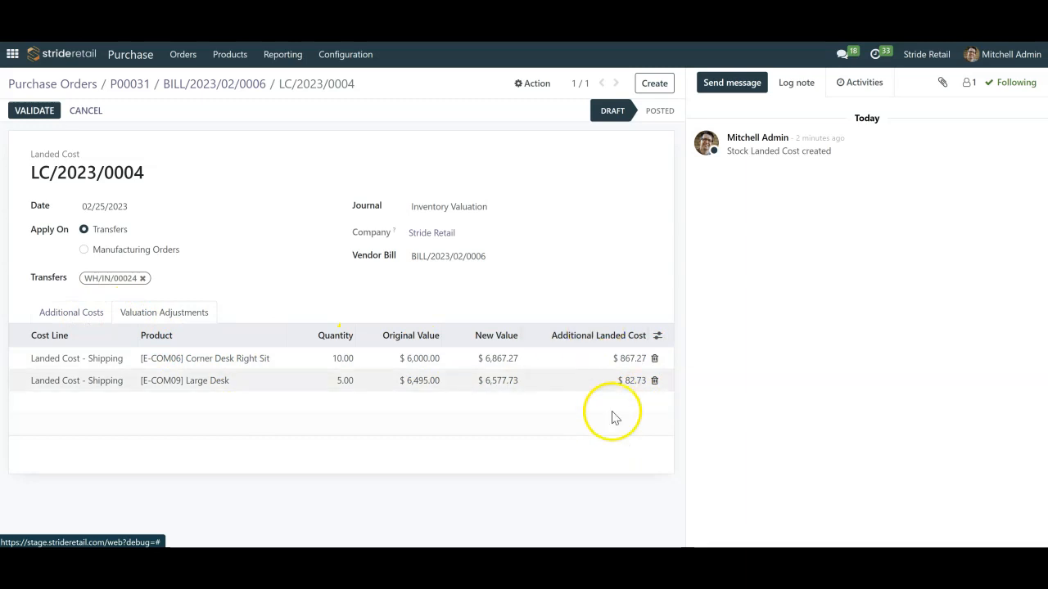
{"action": "left_click", "coordinate": [79, 312]}
{"action": "left_click", "coordinate": [501, 356]}
{"action": "left_click", "coordinate": [510, 360]}
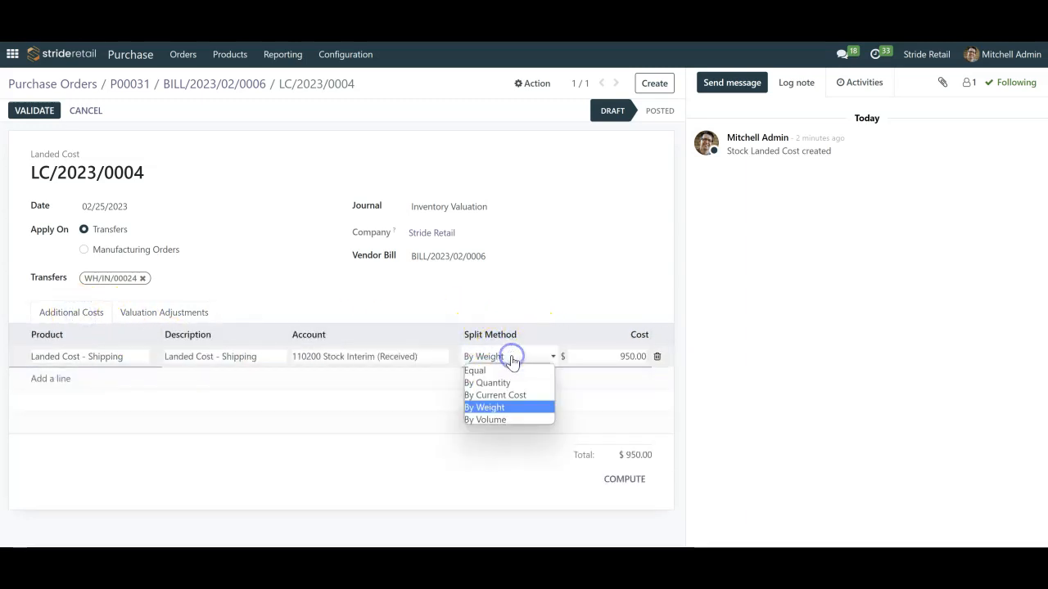
{"action": "left_click", "coordinate": [518, 397]}
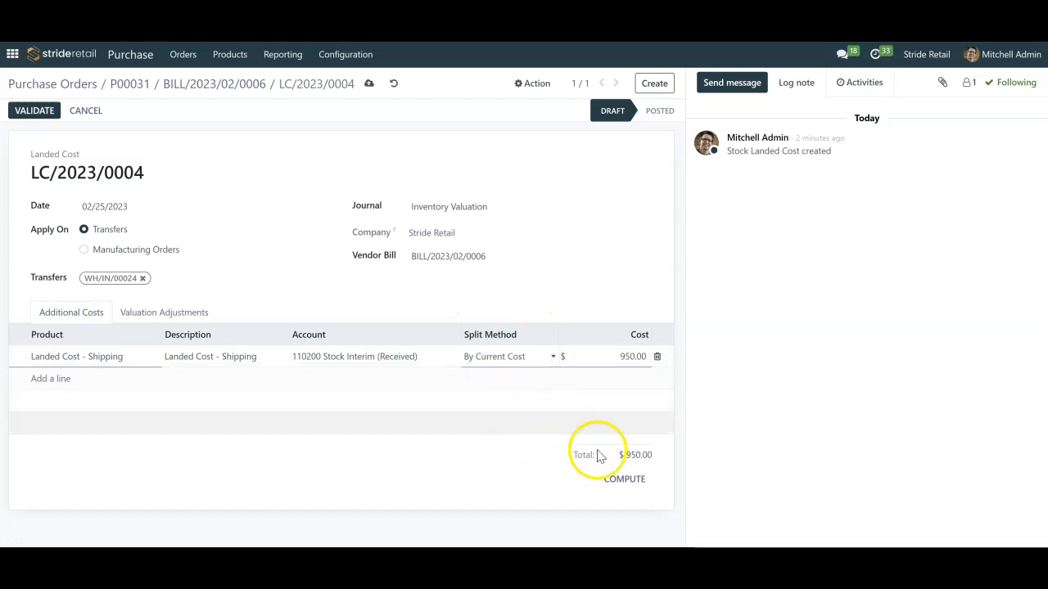
{"action": "left_click", "coordinate": [622, 481]}
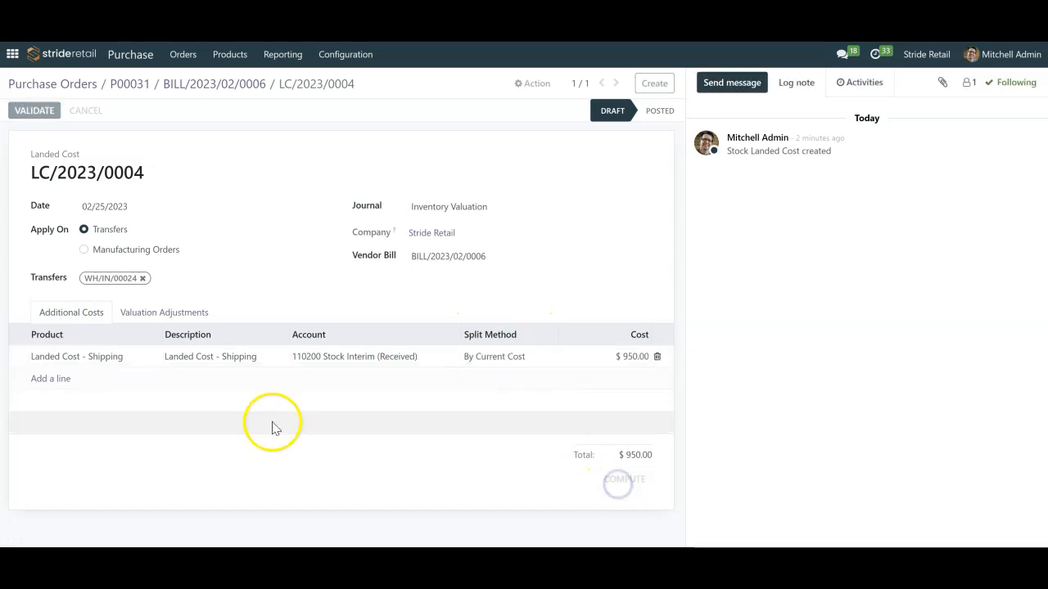
{"action": "left_click", "coordinate": [170, 311]}
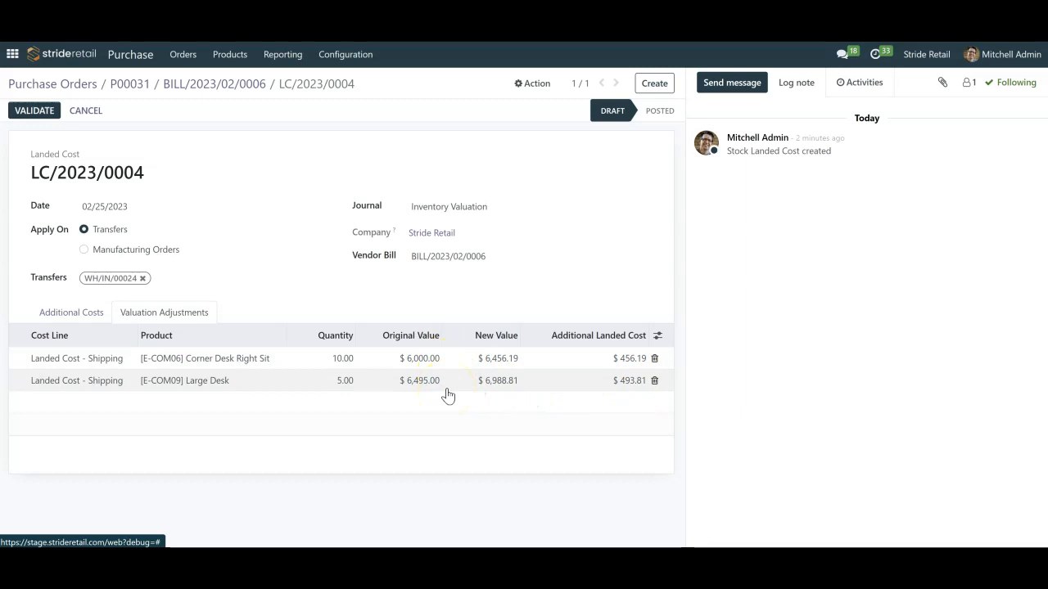
Set the shipping cost line's split method back to By Weight, recompute the landed cost and check the valuation adjustments
{"action": "left_click", "coordinate": [90, 316]}
{"action": "left_click", "coordinate": [521, 356]}
{"action": "left_click", "coordinate": [528, 360]}
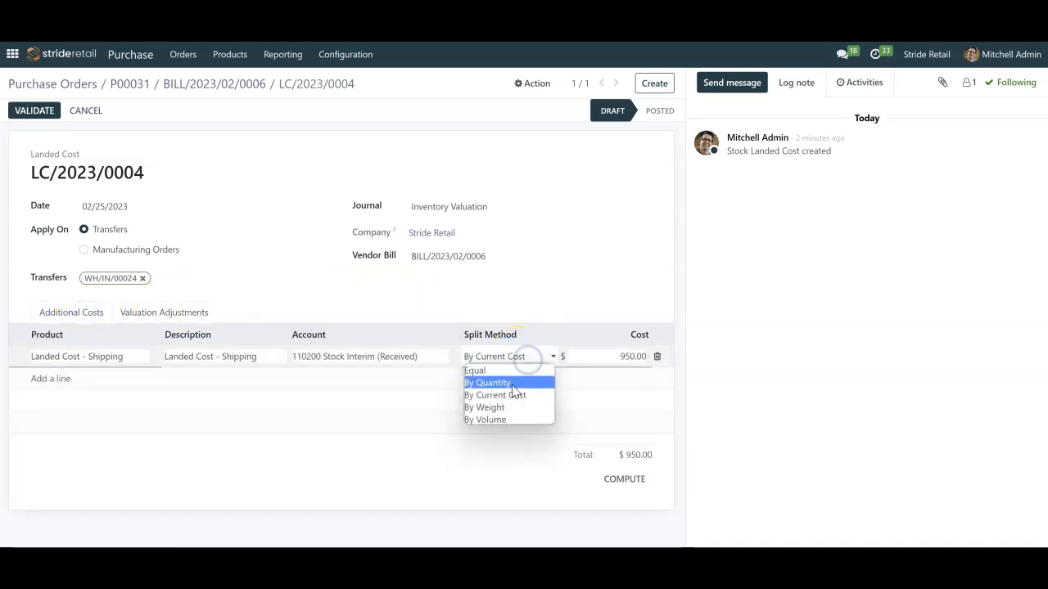
{"action": "left_click", "coordinate": [491, 407]}
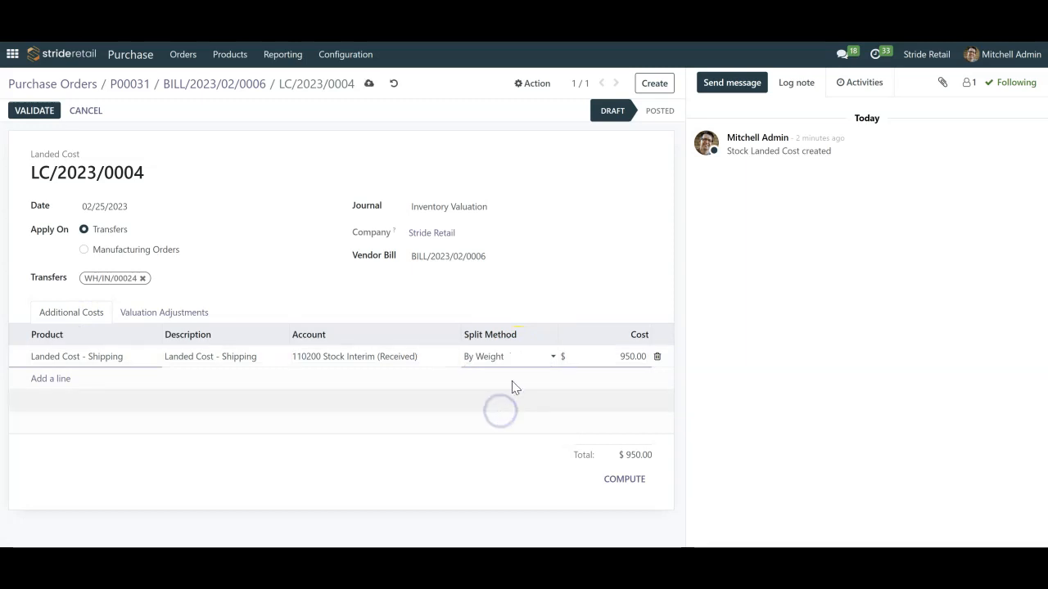
{"action": "left_click", "coordinate": [195, 313]}
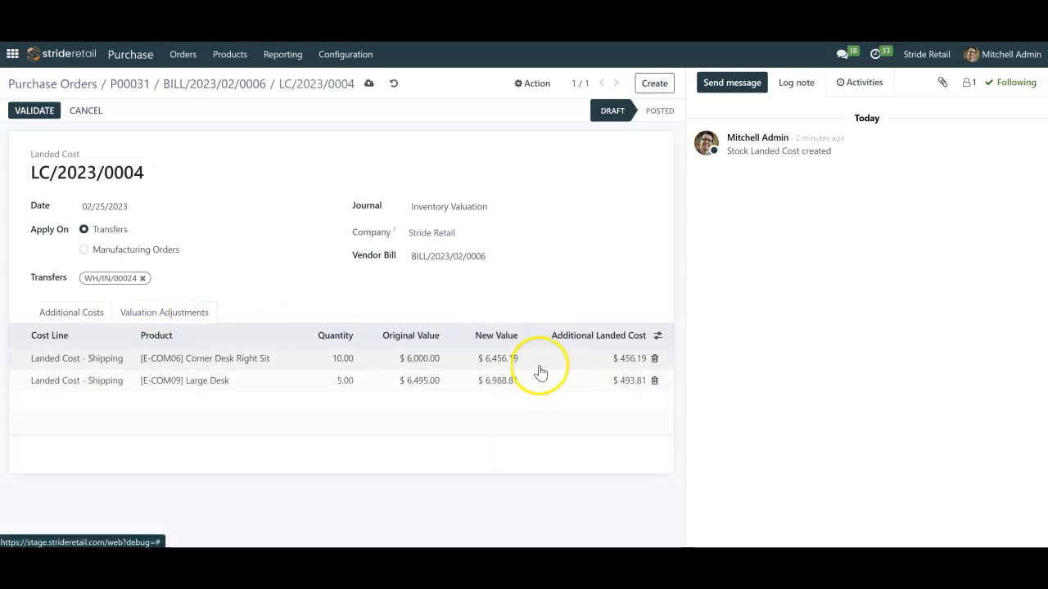
{"action": "left_click", "coordinate": [72, 312]}
{"action": "left_click", "coordinate": [625, 481]}
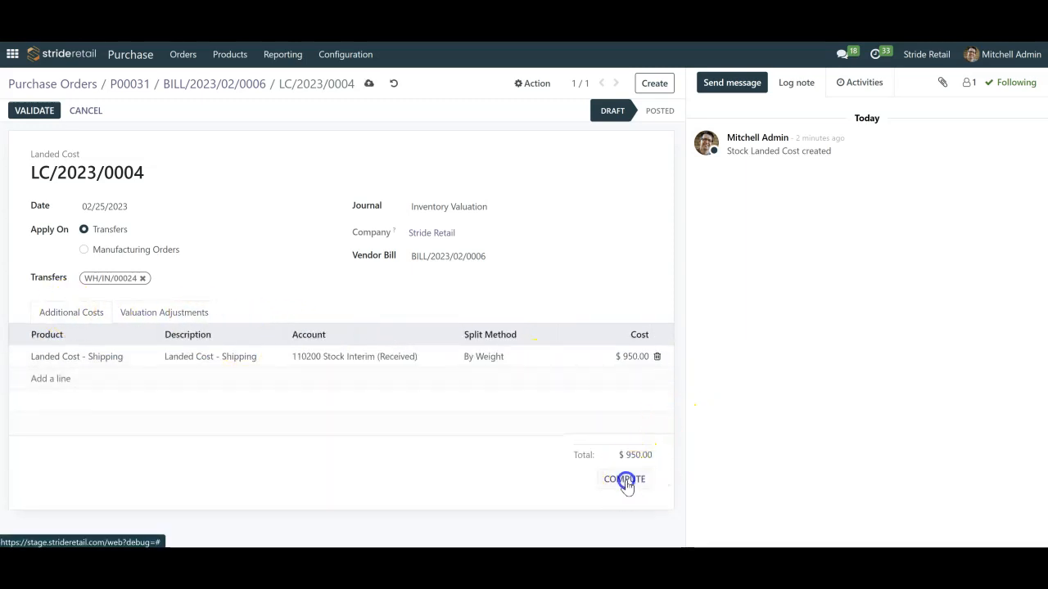
{"action": "left_click", "coordinate": [196, 316]}
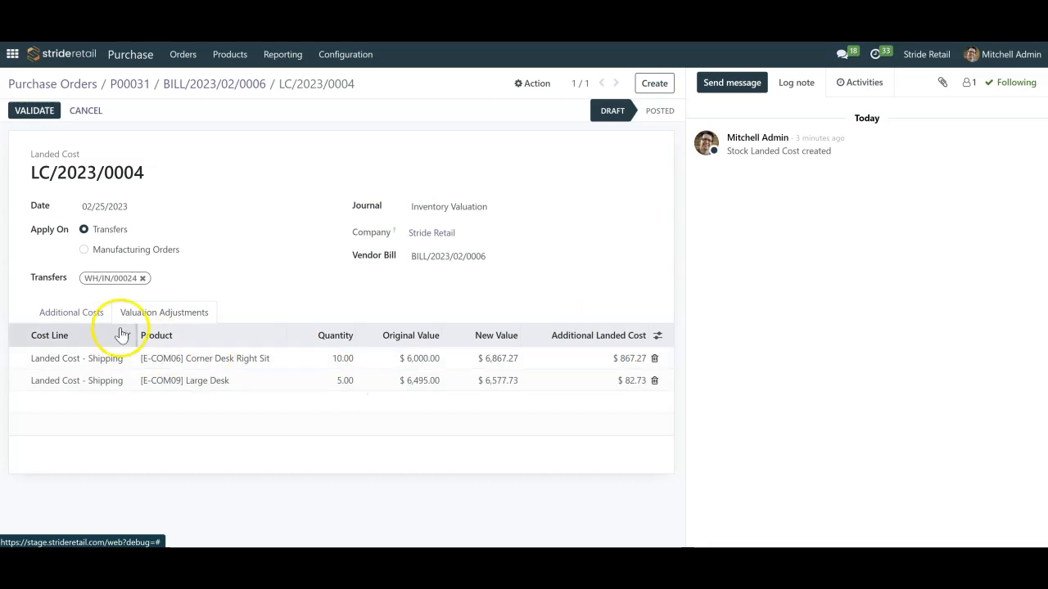
Validate the landed cost and open its stock valuation entries
{"action": "left_click", "coordinate": [36, 118]}
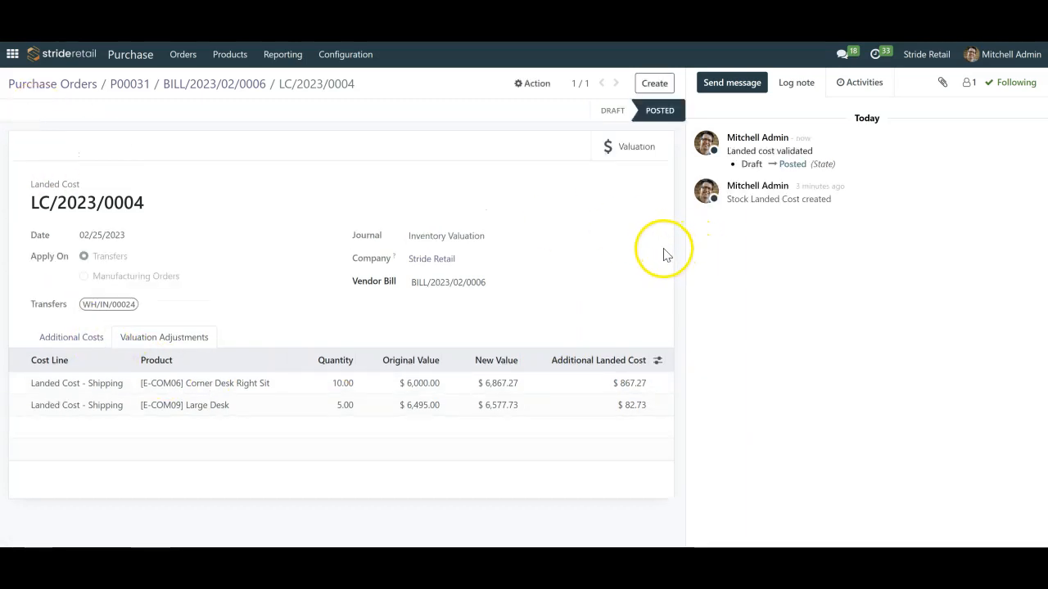
{"action": "left_click", "coordinate": [80, 344]}
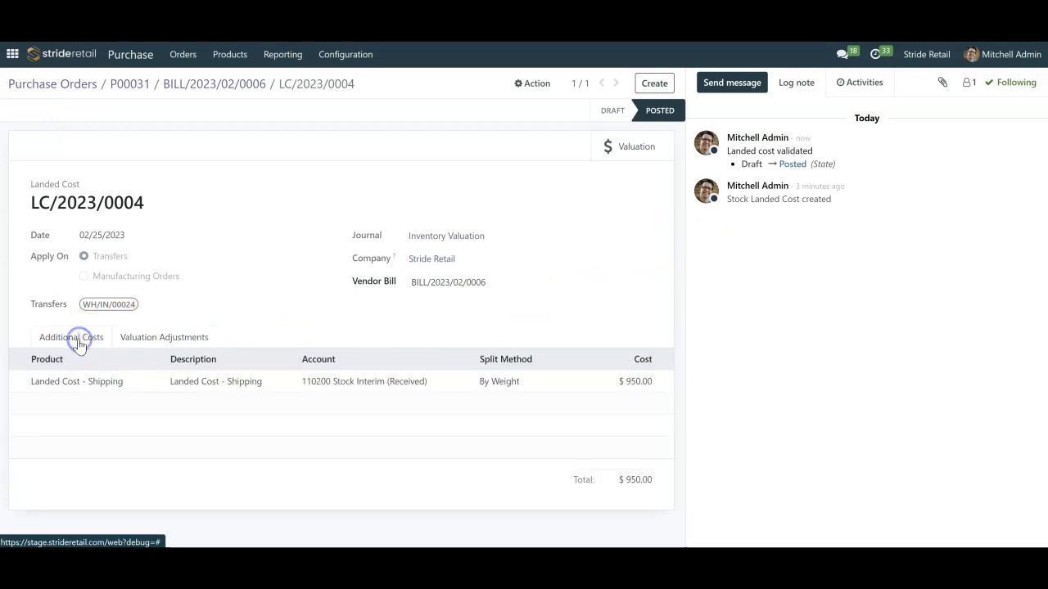
{"action": "left_click", "coordinate": [624, 164]}
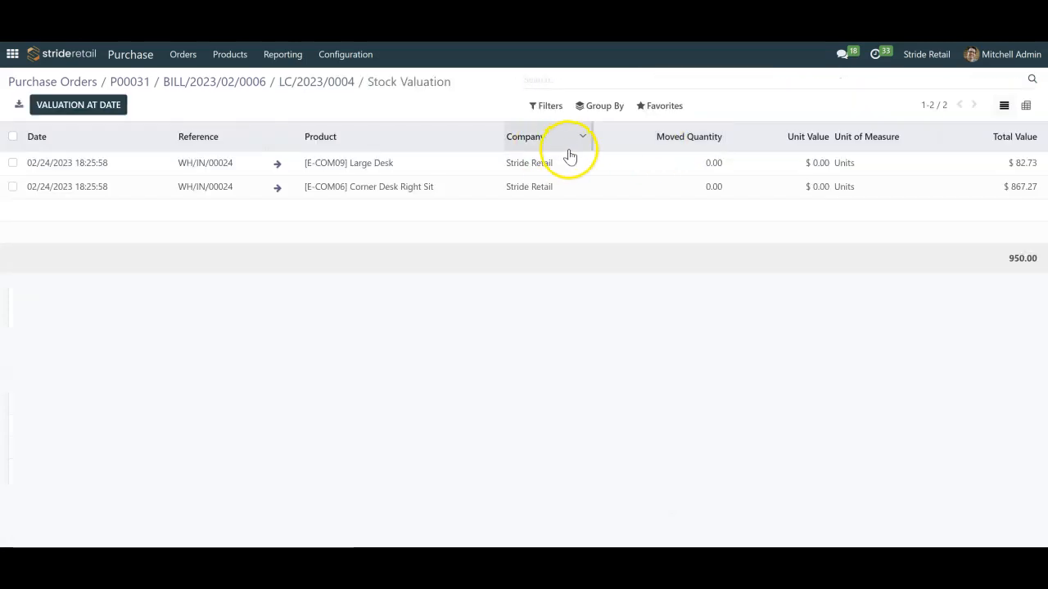
Look at the transfer behind the Large Desk valuation entry, and return through the landed cost to purchase order P00031
{"action": "left_click", "coordinate": [395, 170]}
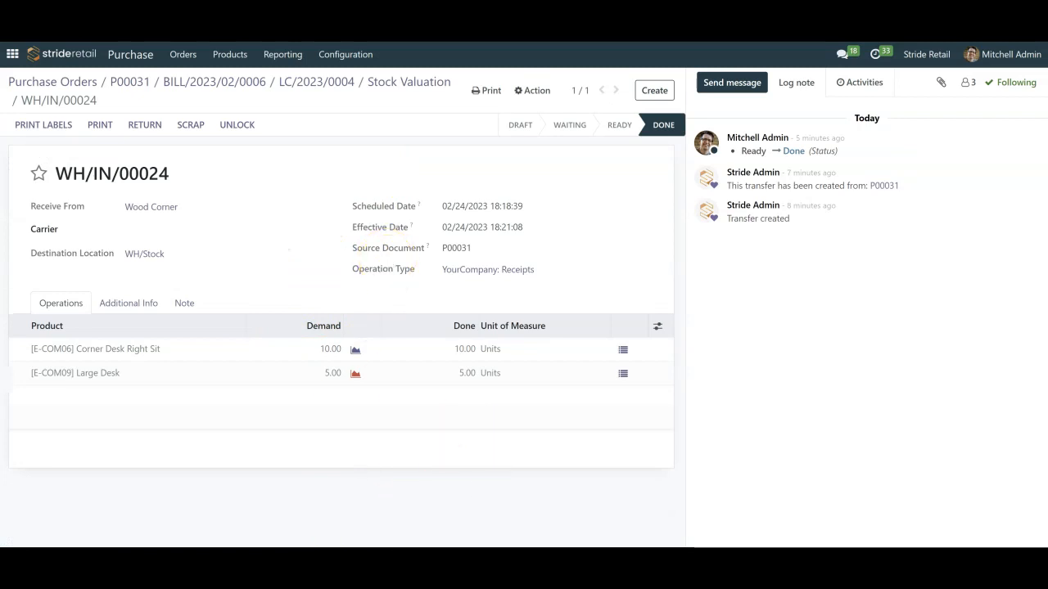
{"action": "left_click", "coordinate": [410, 82]}
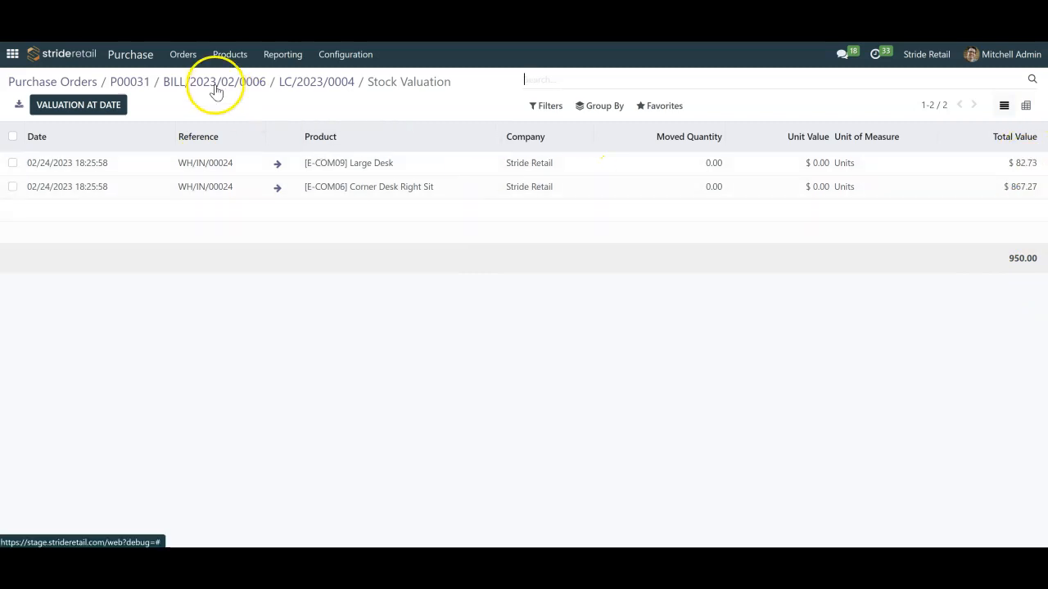
{"action": "left_click", "coordinate": [314, 83]}
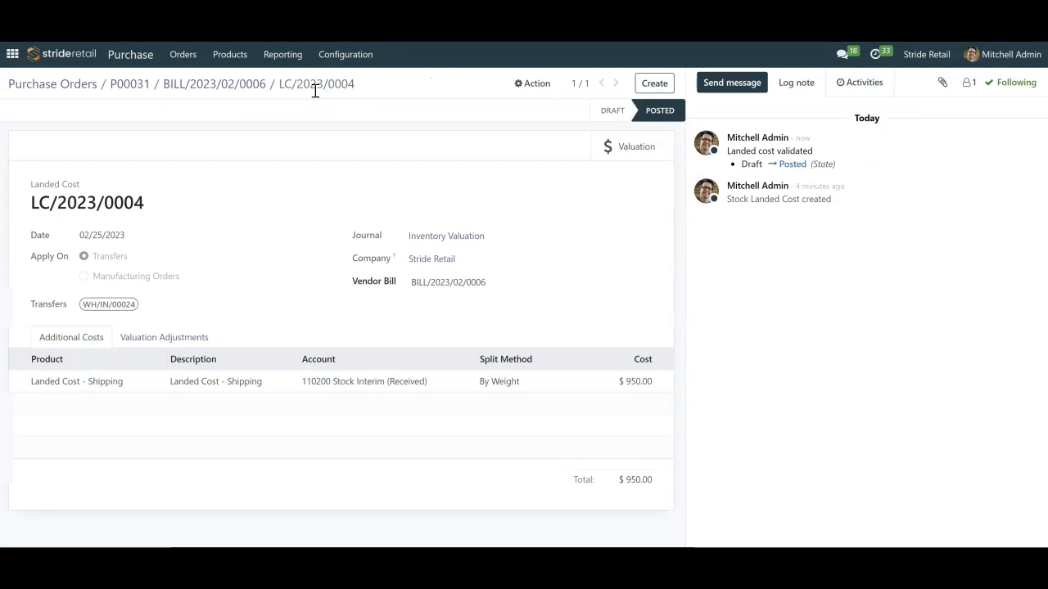
{"action": "left_click", "coordinate": [139, 85]}
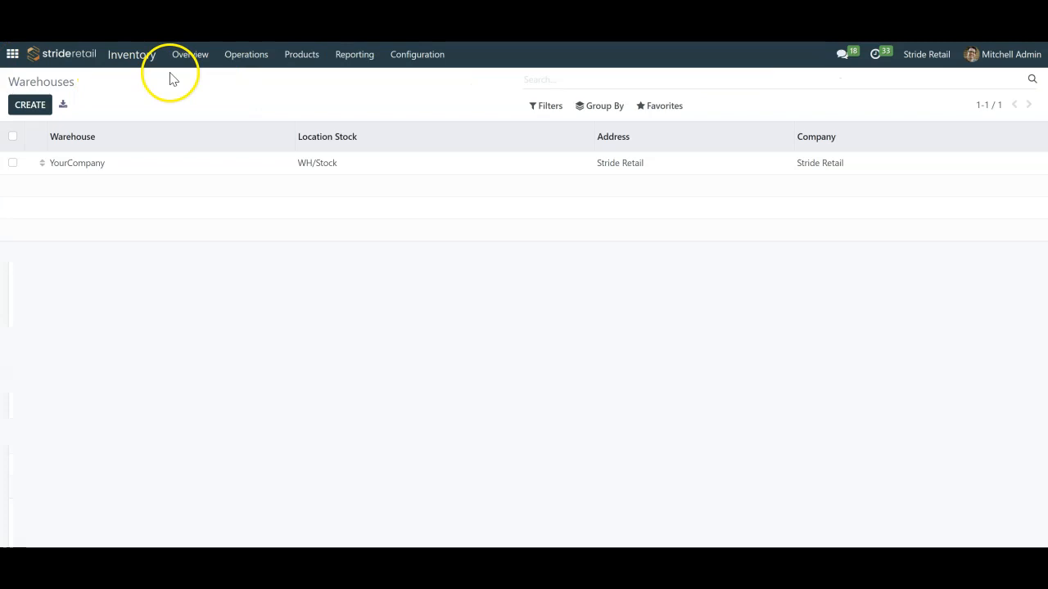
Switch to the Accounting app, create a new vendor bill and select the vendor's name
{"action": "left_click", "coordinate": [12, 55]}
{"action": "left_click", "coordinate": [463, 261]}
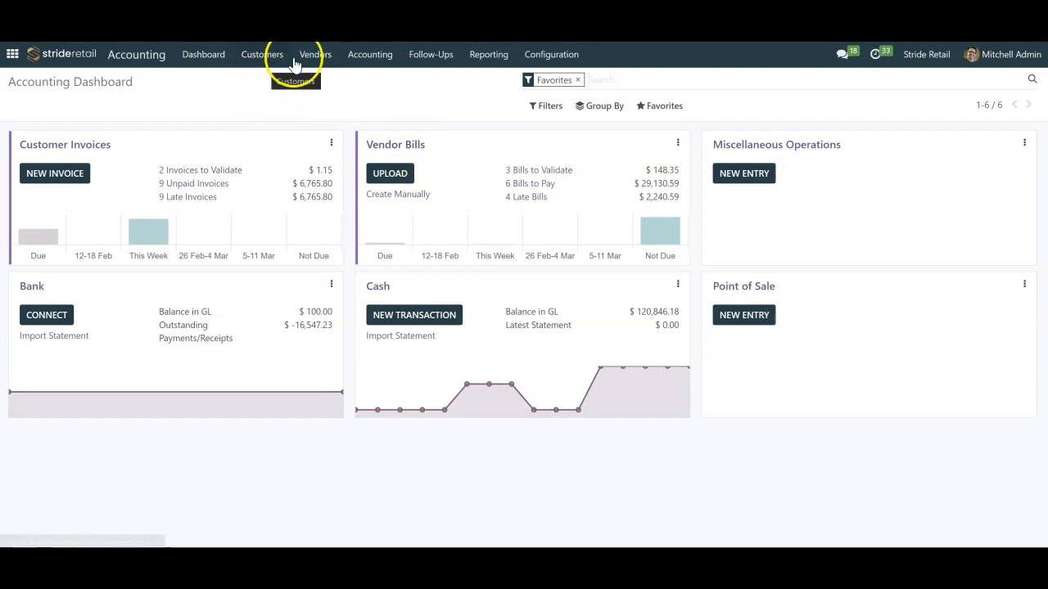
{"action": "left_click", "coordinate": [409, 145]}
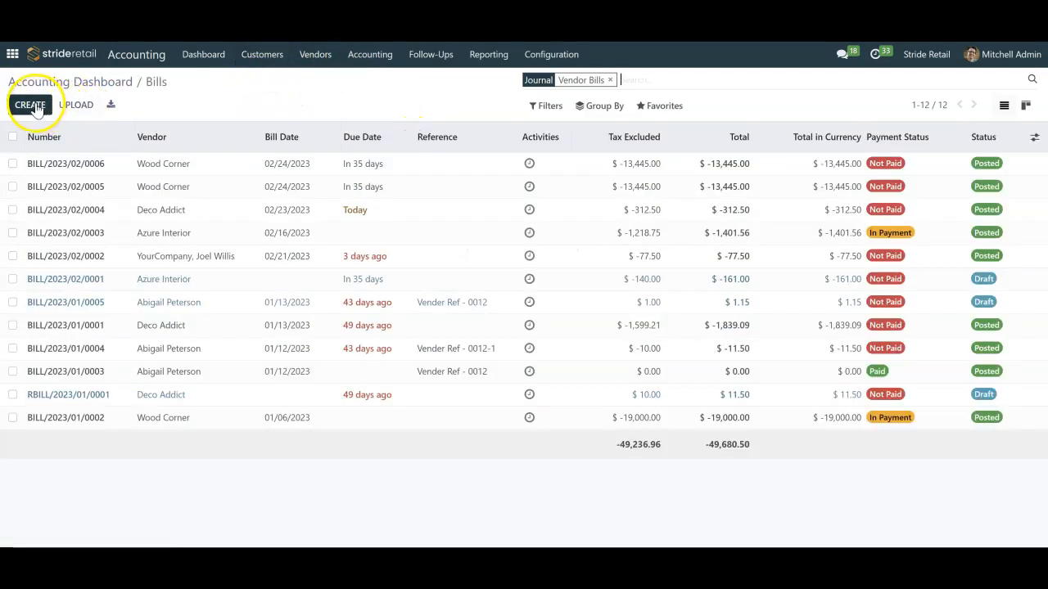
{"action": "left_click", "coordinate": [32, 104]}
{"action": "left_click", "coordinate": [144, 205]}
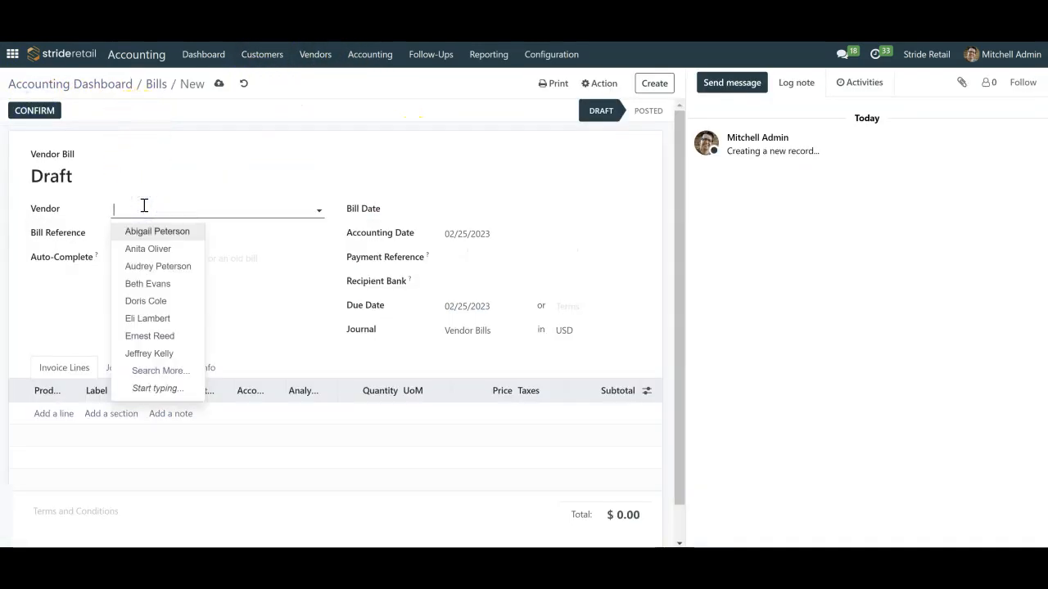
{"action": "left_click", "coordinate": [176, 266]}
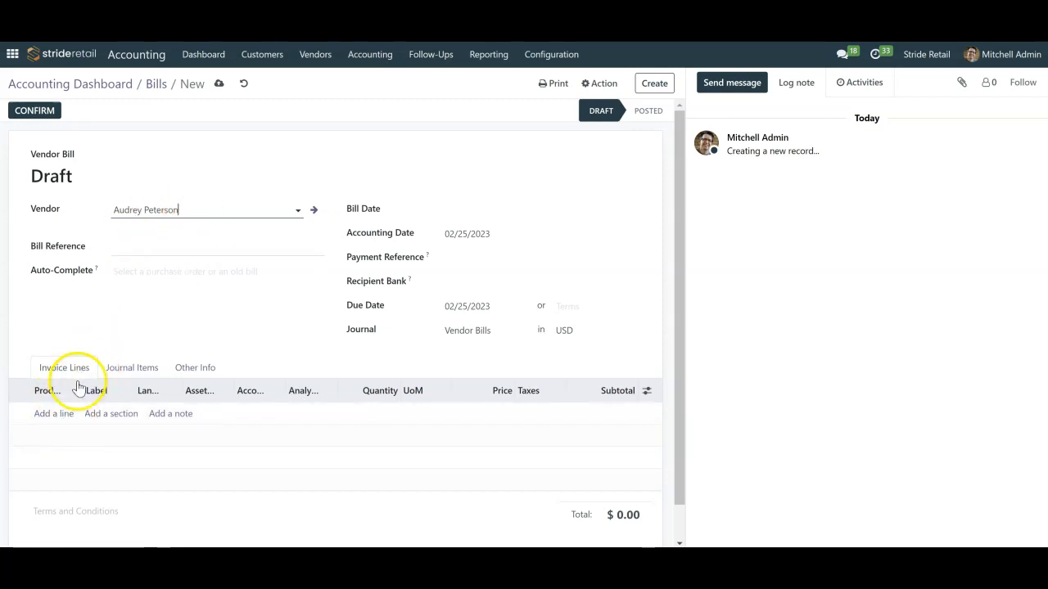
Add an invoice line for the product Landed Cost - Duties with a price of 250
{"action": "left_click", "coordinate": [54, 416]}
{"action": "type", "text": "land"}
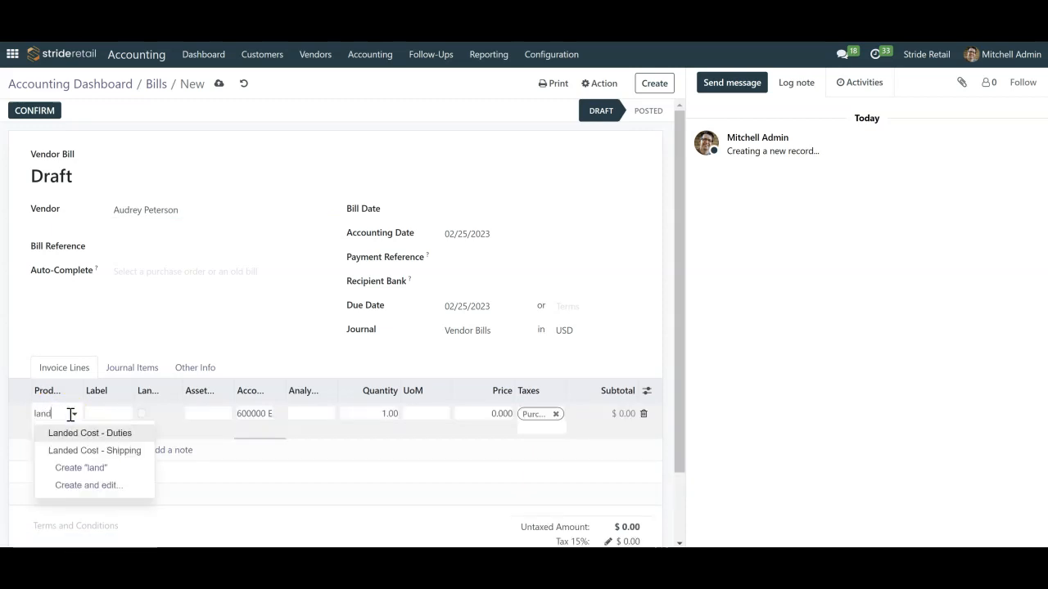
{"action": "left_click", "coordinate": [106, 434]}
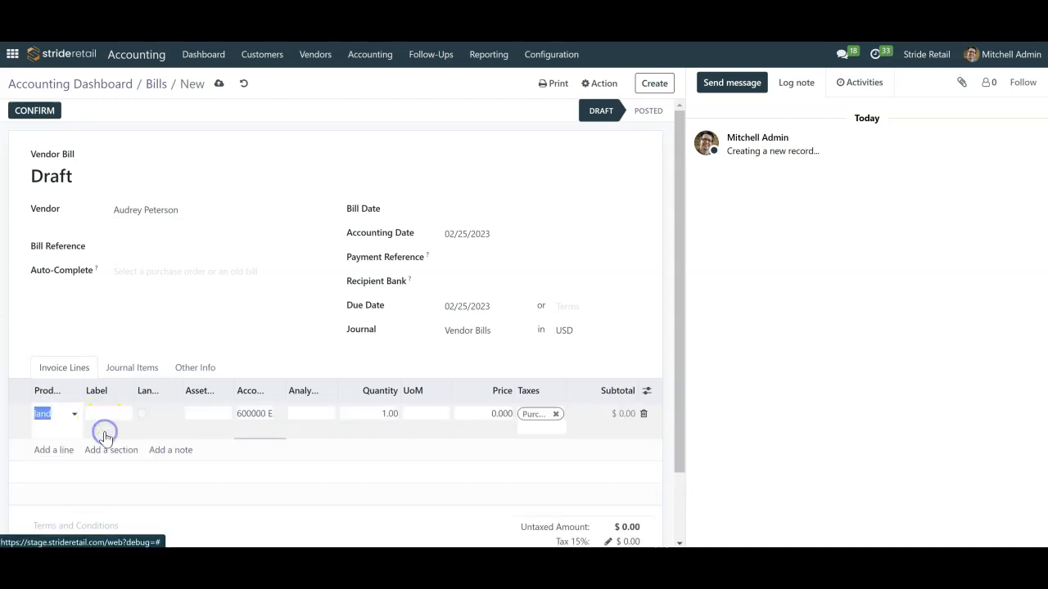
{"action": "left_click", "coordinate": [370, 414]}
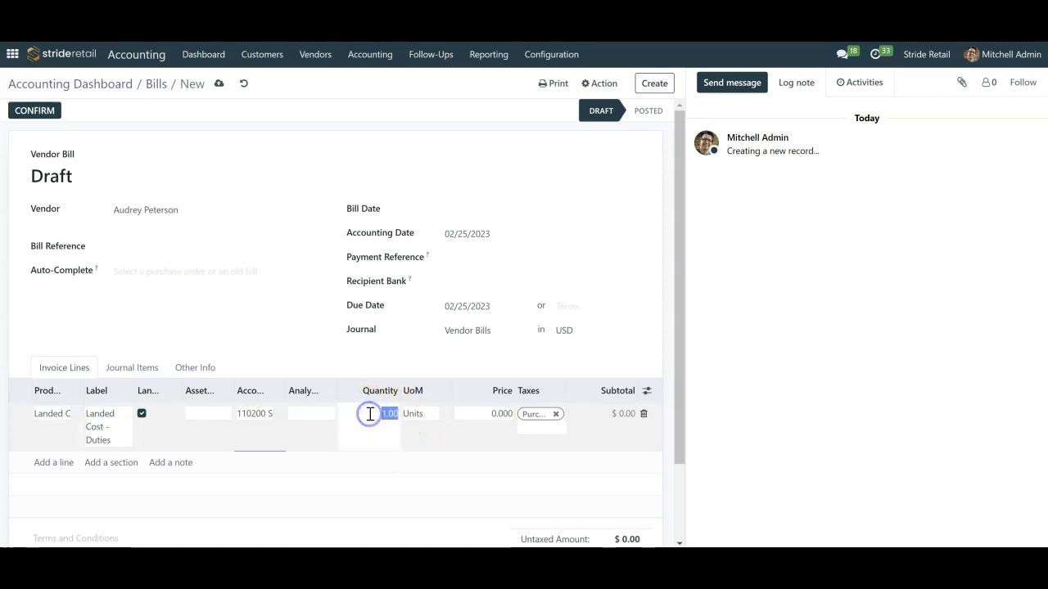
{"action": "left_click", "coordinate": [487, 413]}
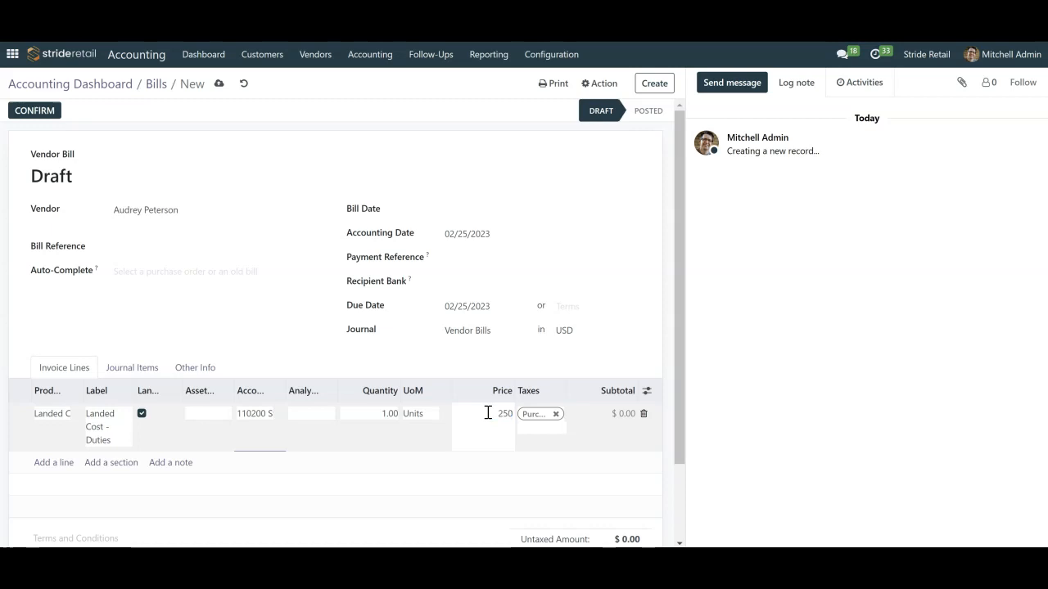
{"action": "type", "text": "250"}
{"action": "left_click", "coordinate": [276, 344]}
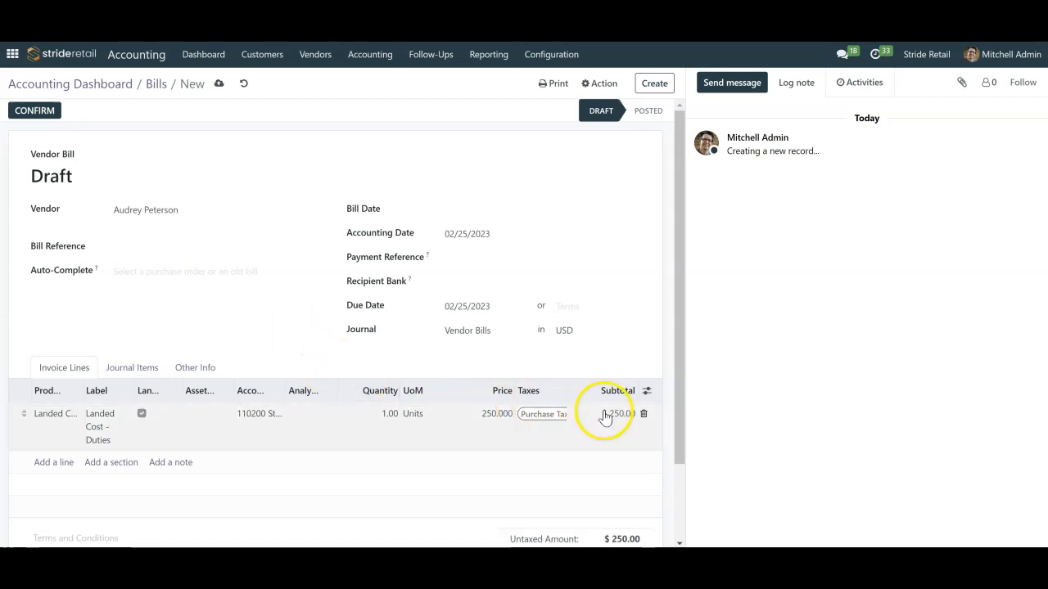
Remove the purchase tax from the Landed Cost - Duties line
{"action": "scroll", "coordinate": [404, 435], "scroll_direction": "down", "scroll_amount": 1}
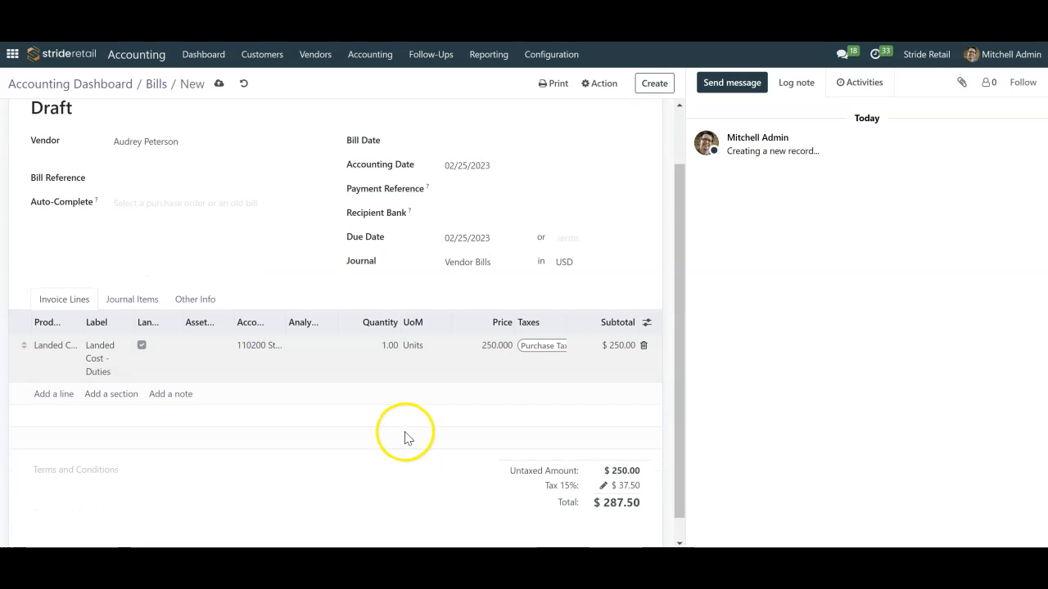
{"action": "left_click", "coordinate": [553, 352]}
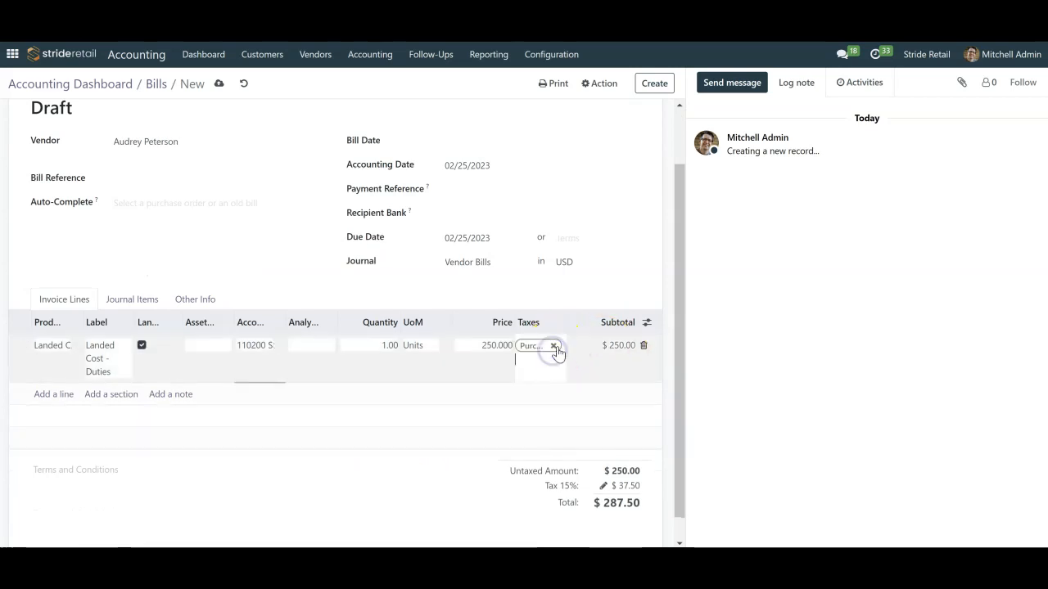
{"action": "left_click", "coordinate": [554, 347]}
{"action": "left_click", "coordinate": [732, 354]}
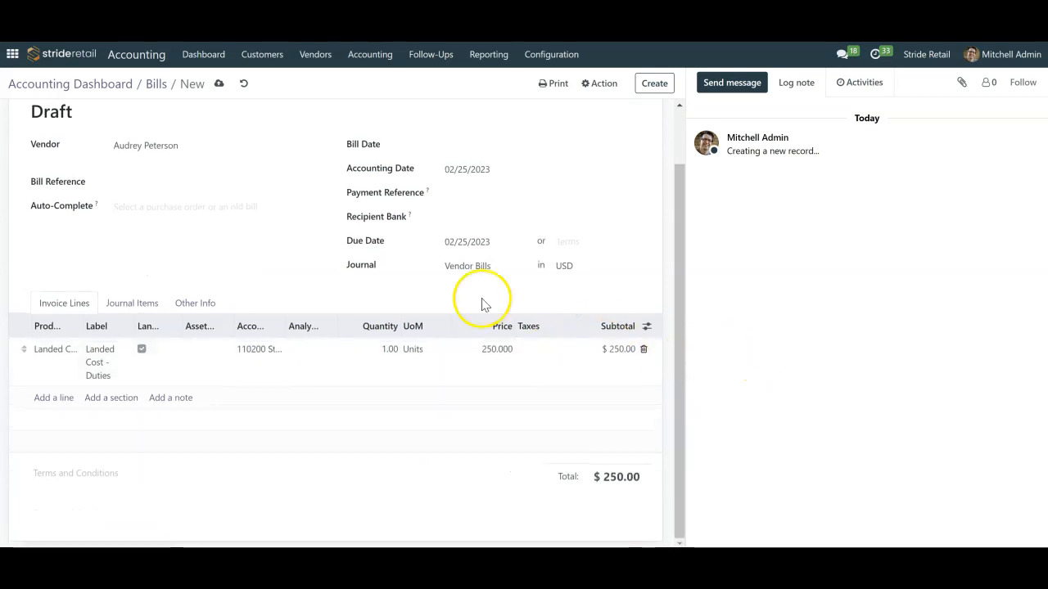
Set the bill date to 02/24/2023 and confirm the vendor bill
{"action": "scroll", "coordinate": [481, 304], "scroll_direction": "up", "scroll_amount": 1}
{"action": "left_click", "coordinate": [470, 210]}
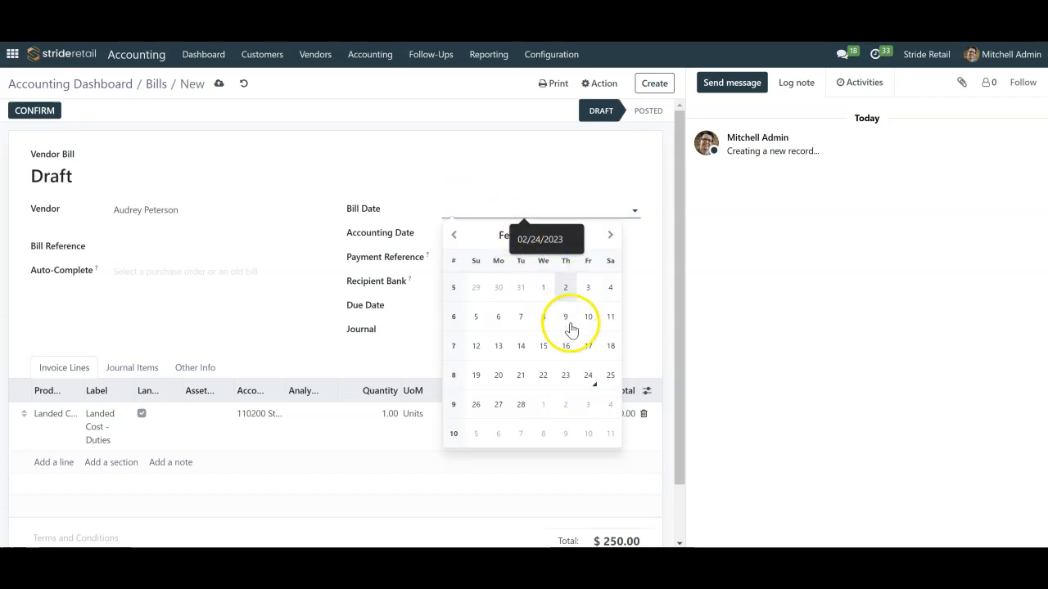
{"action": "left_click", "coordinate": [589, 374]}
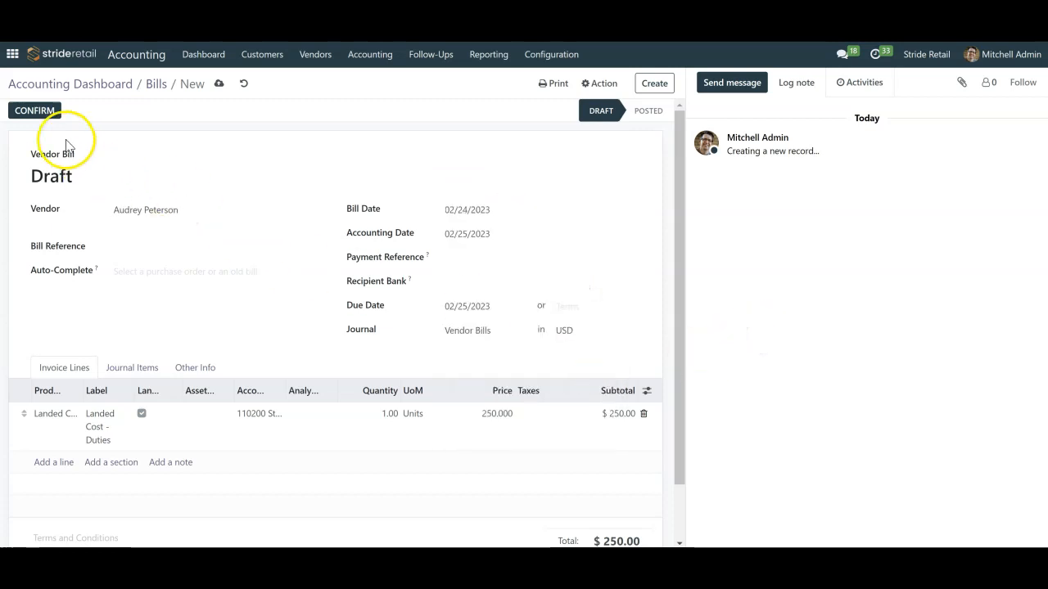
{"action": "left_click", "coordinate": [35, 110]}
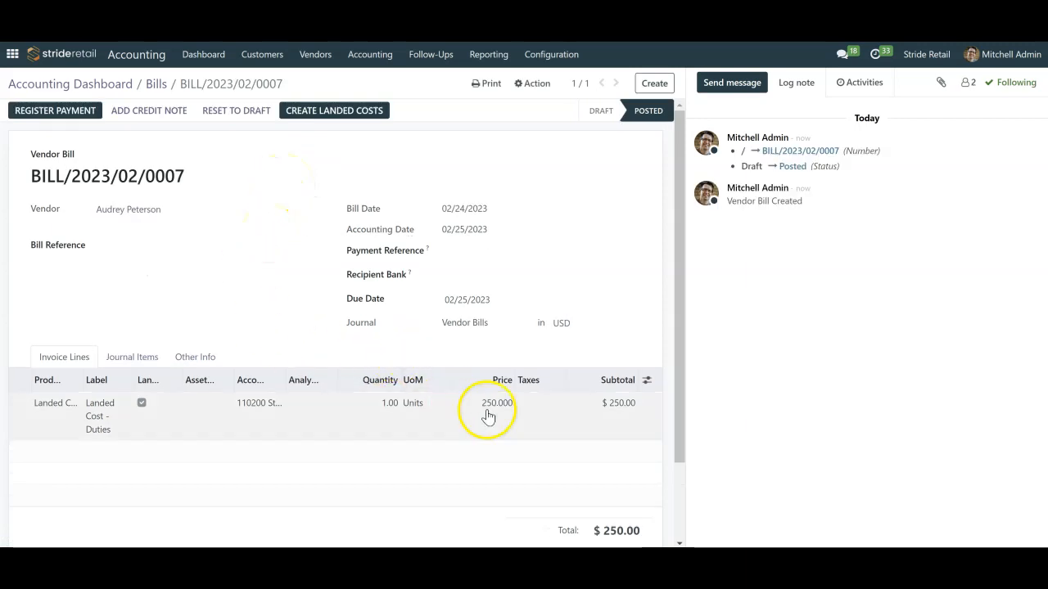
Review the posted duties bill's total and create a landed cost record from the bill
{"action": "scroll", "coordinate": [561, 420], "scroll_direction": "down", "scroll_amount": 1}
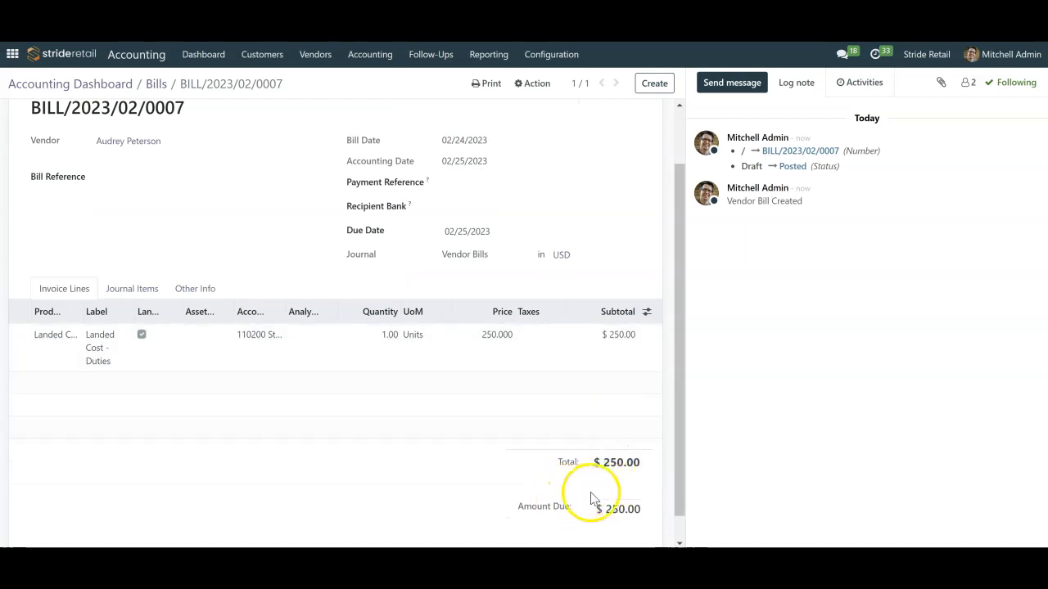
{"action": "scroll", "coordinate": [587, 494], "scroll_direction": "up", "scroll_amount": 1}
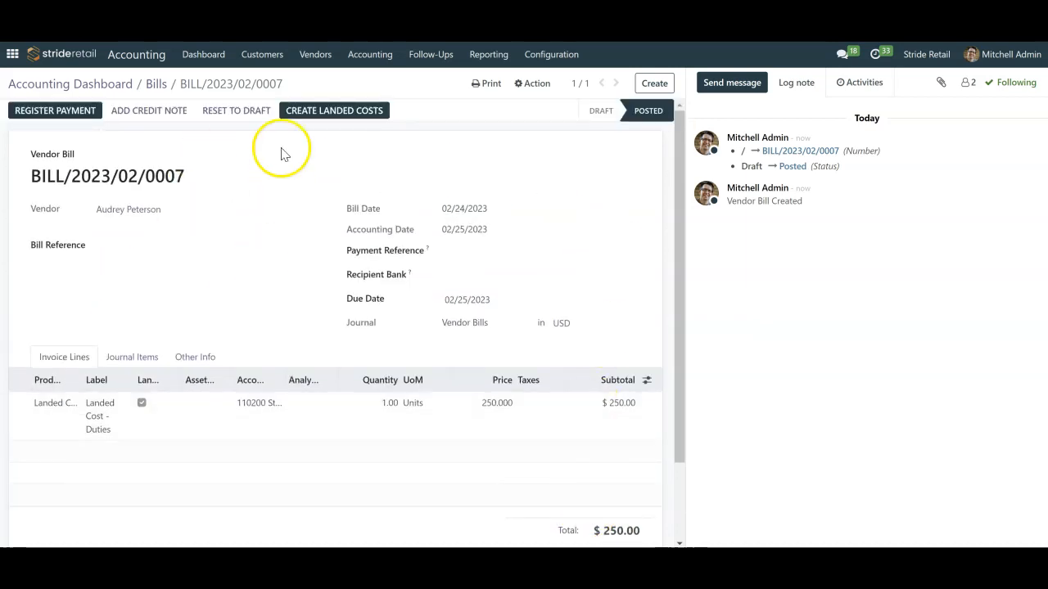
{"action": "left_click", "coordinate": [350, 113]}
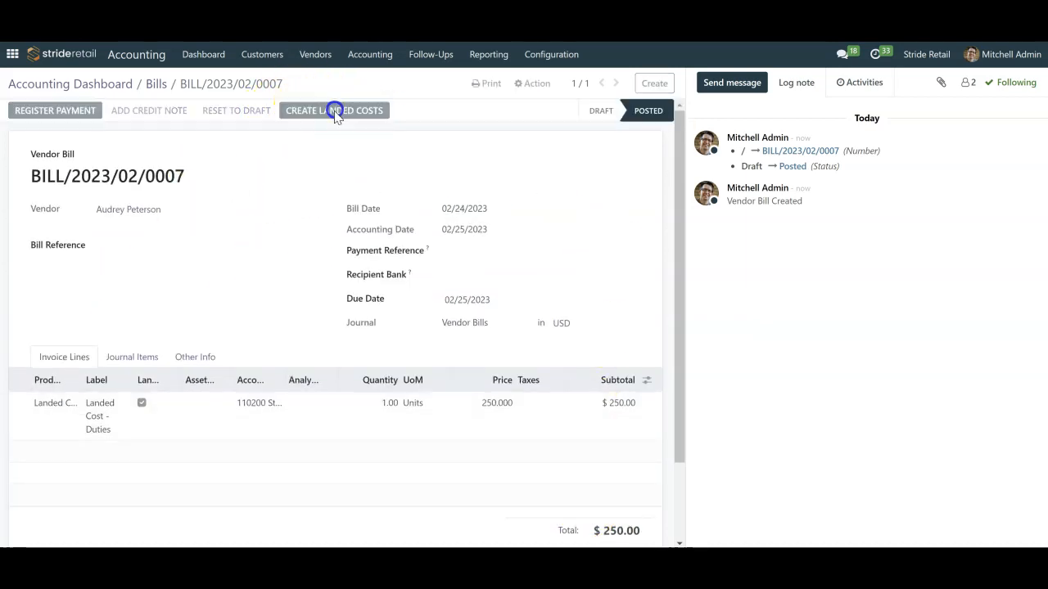
Apply the duties landed cost to transfer WH/IN/00024
{"action": "left_click", "coordinate": [129, 281]}
{"action": "type", "text": "WH/IN/00024"}
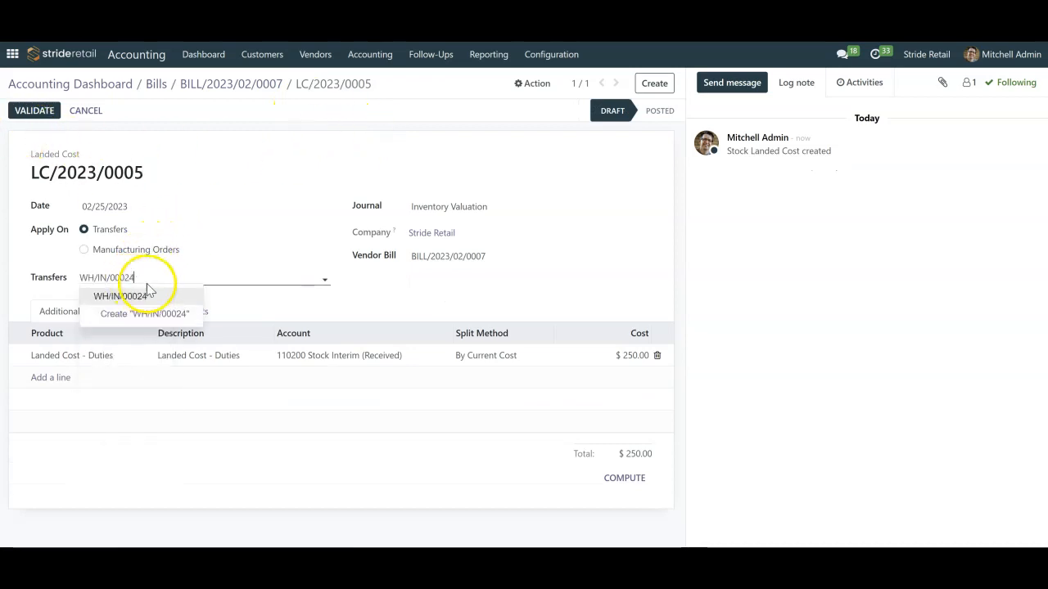
{"action": "left_click", "coordinate": [120, 295]}
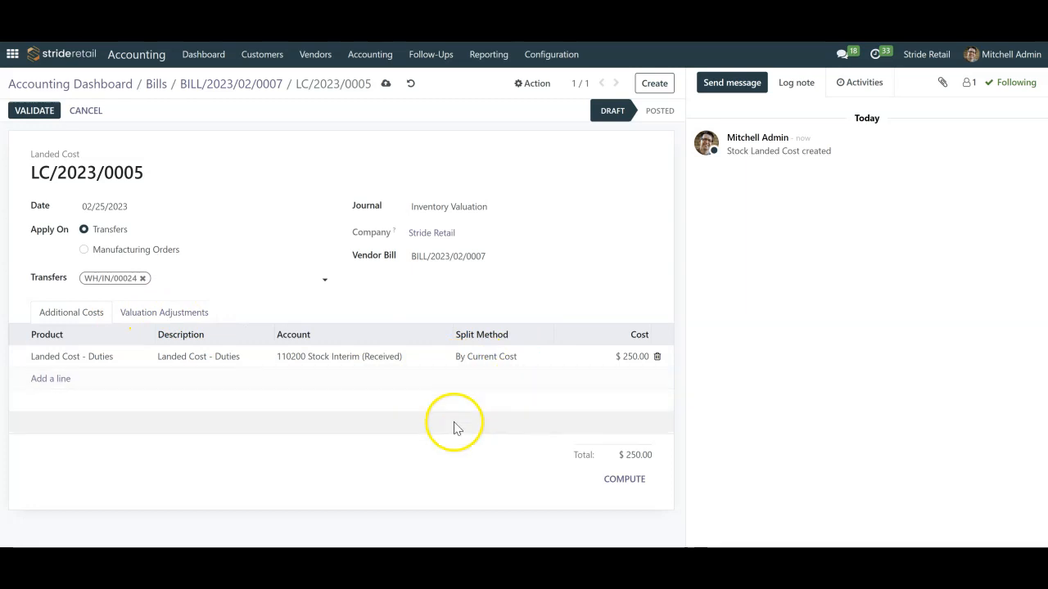
Compute the duties allocation, check its valuation adjustments per product, and validate the landed cost
{"action": "left_click", "coordinate": [167, 316]}
{"action": "left_click", "coordinate": [101, 312]}
{"action": "left_click", "coordinate": [624, 481]}
{"action": "left_click", "coordinate": [174, 308]}
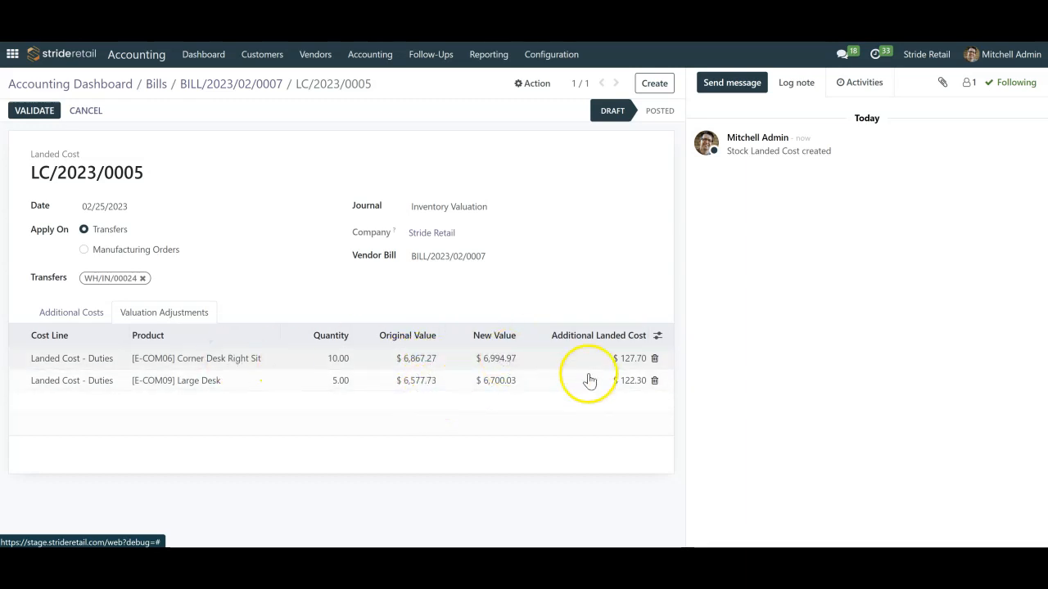
{"action": "left_click", "coordinate": [27, 112]}
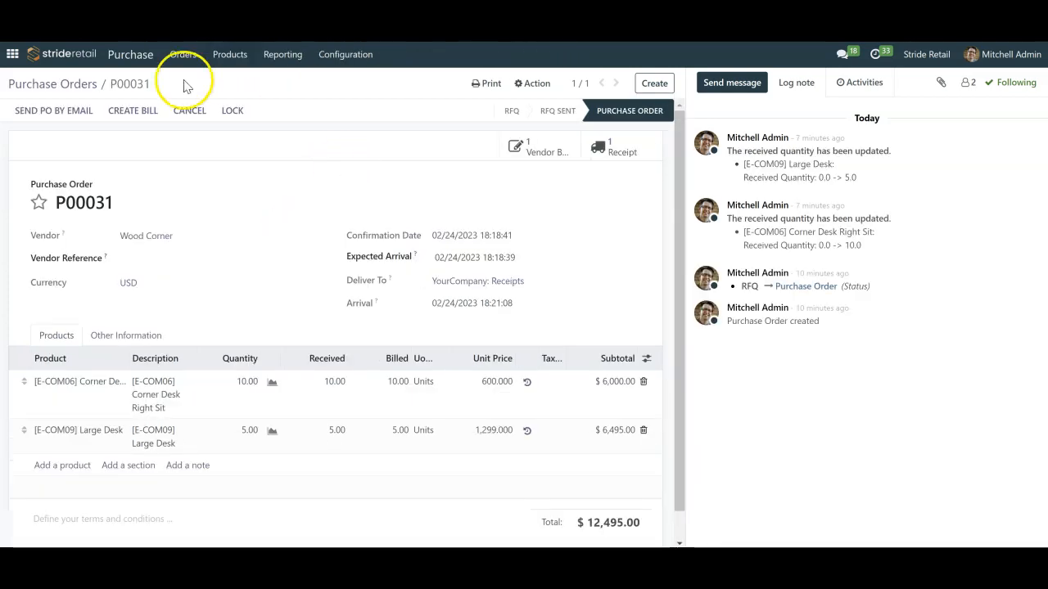
Switch to Inventory and create a new landed cost record without going through a vendor bill
{"action": "left_click", "coordinate": [11, 53]}
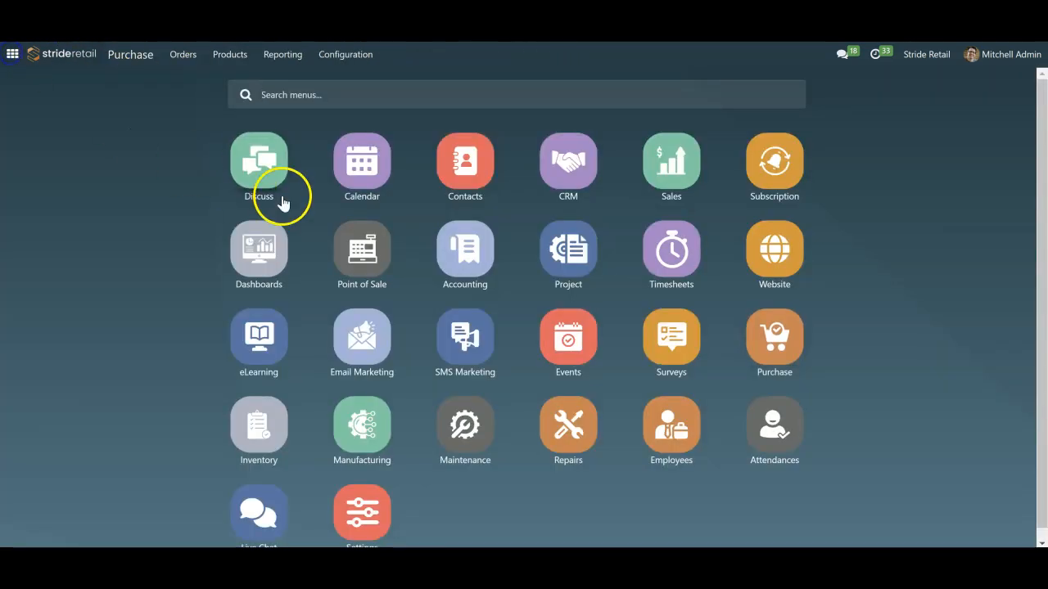
{"action": "left_click", "coordinate": [280, 440]}
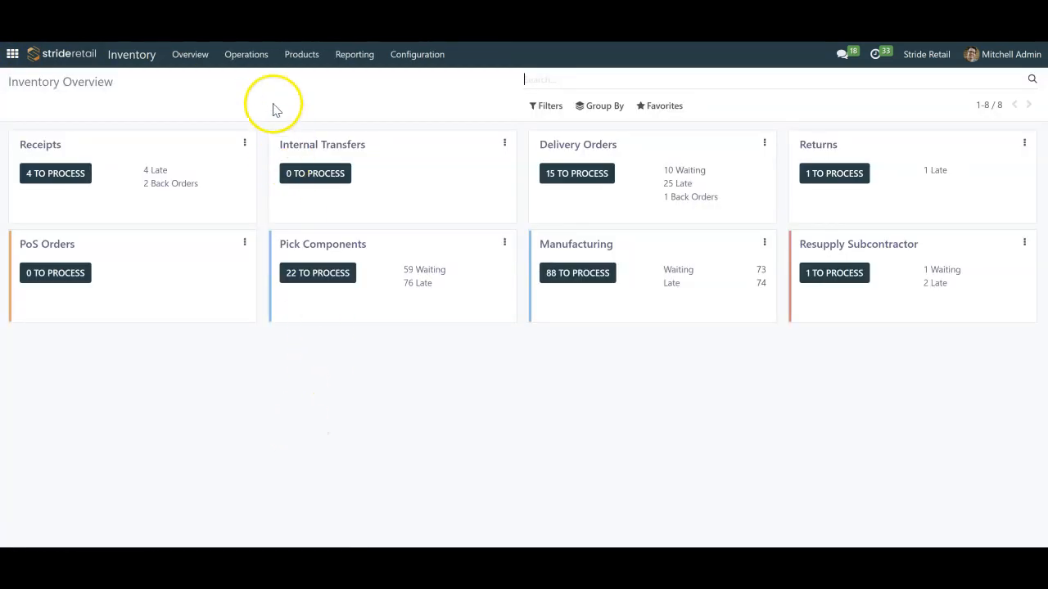
{"action": "left_click", "coordinate": [254, 57]}
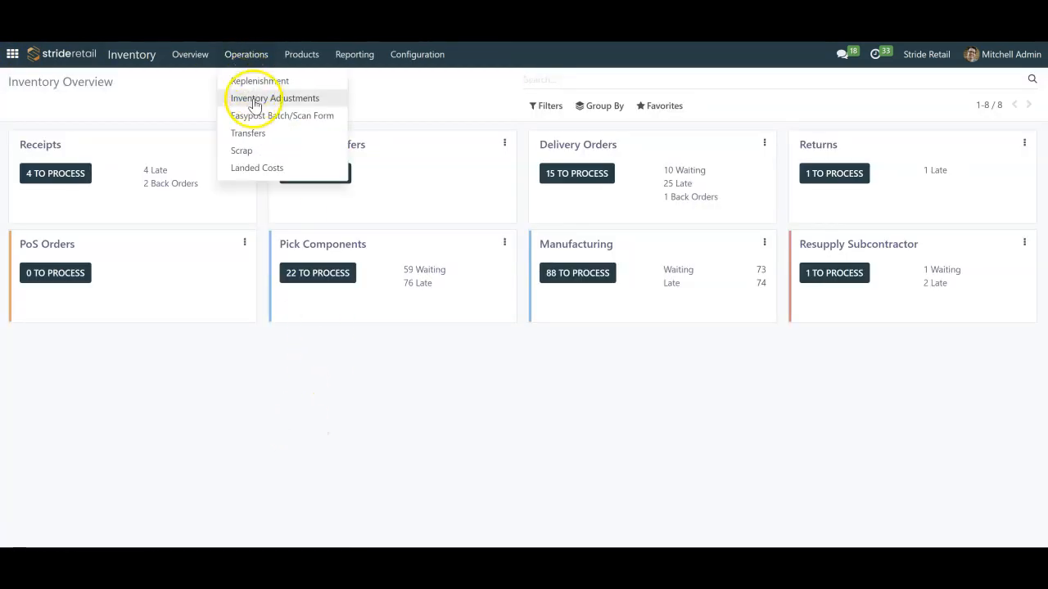
{"action": "left_click", "coordinate": [267, 178]}
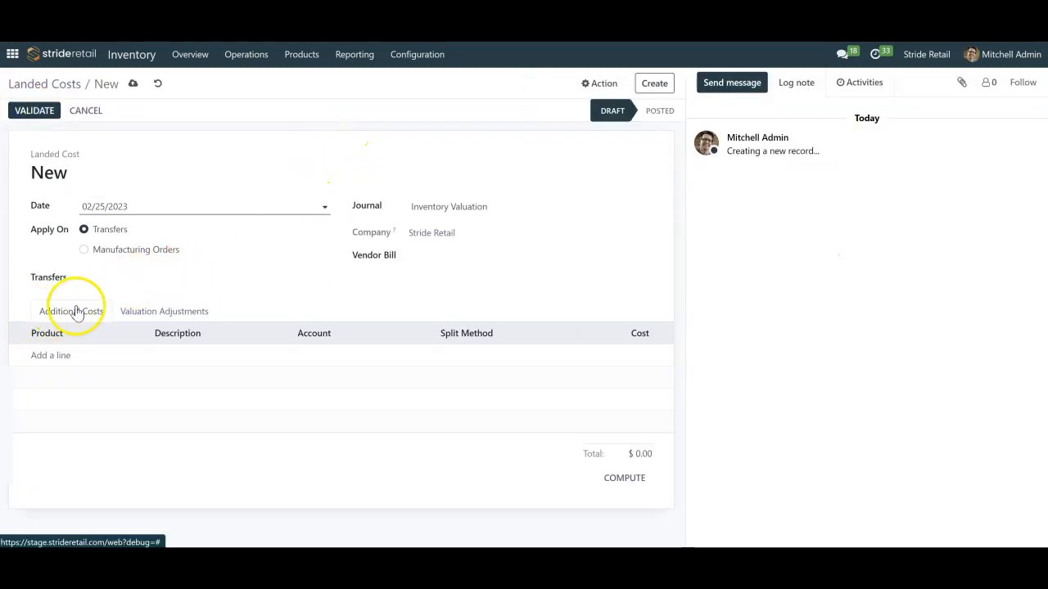
{"action": "left_click", "coordinate": [440, 255]}
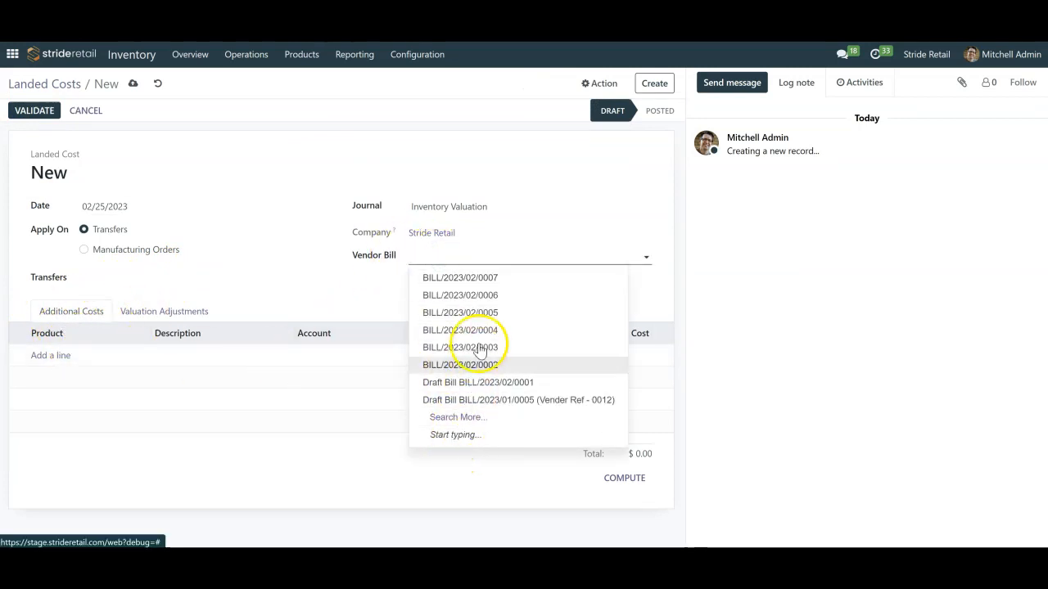
{"action": "left_click", "coordinate": [469, 364]}
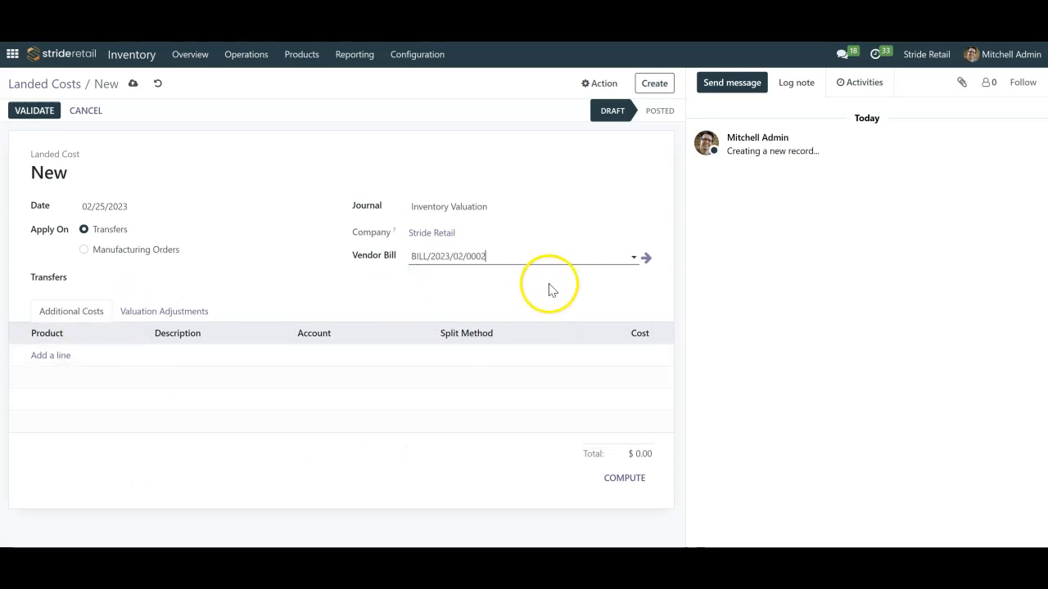
{"action": "left_click_drag", "start_coordinate": [519, 257], "coordinate": [345, 261]}
{"action": "key", "text": "BackSpace"}
{"action": "left_click", "coordinate": [343, 273]}
Apply the new landed cost to transfer WH/IN/00024
{"action": "left_click", "coordinate": [108, 281]}
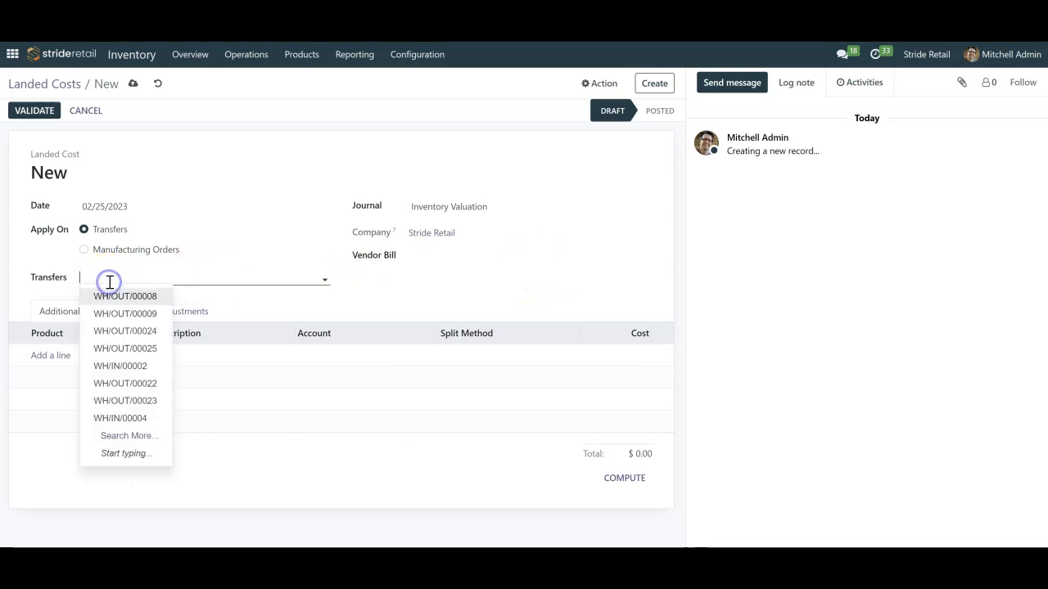
{"action": "type", "text": "WH/IN/00024"}
{"action": "left_click", "coordinate": [151, 295]}
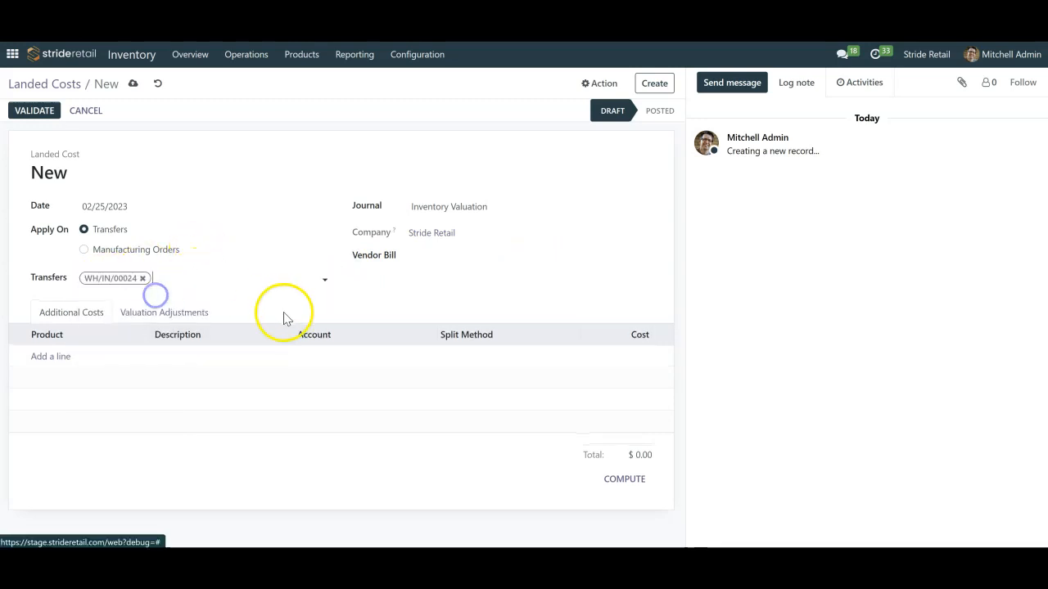
Add a Freight line to the additional costs with the Equal split method and a cost of 100
{"action": "left_click", "coordinate": [45, 360]}
{"action": "left_click", "coordinate": [74, 360]}
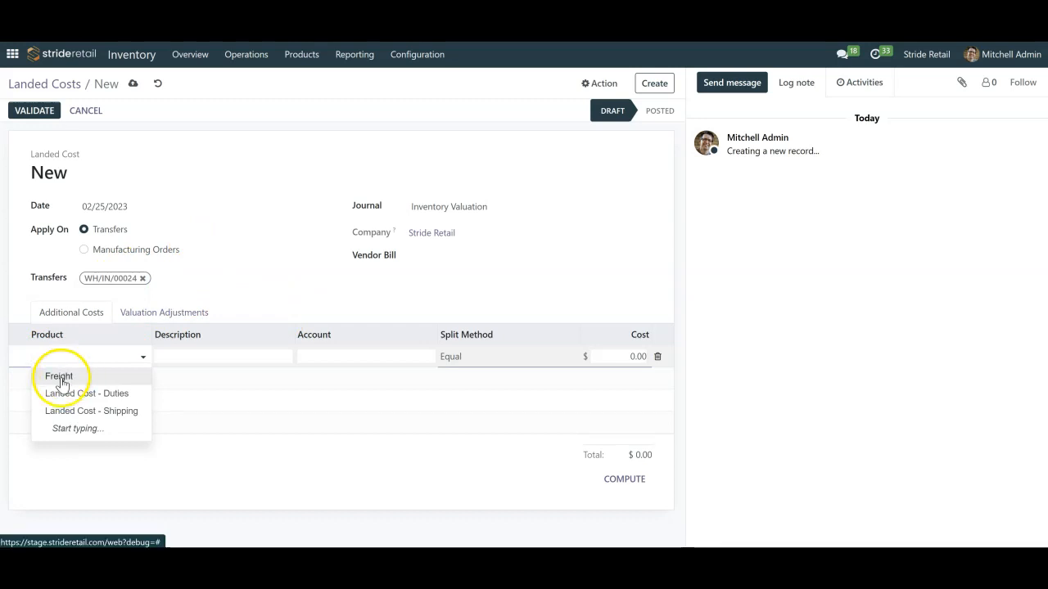
{"action": "left_click", "coordinate": [59, 376]}
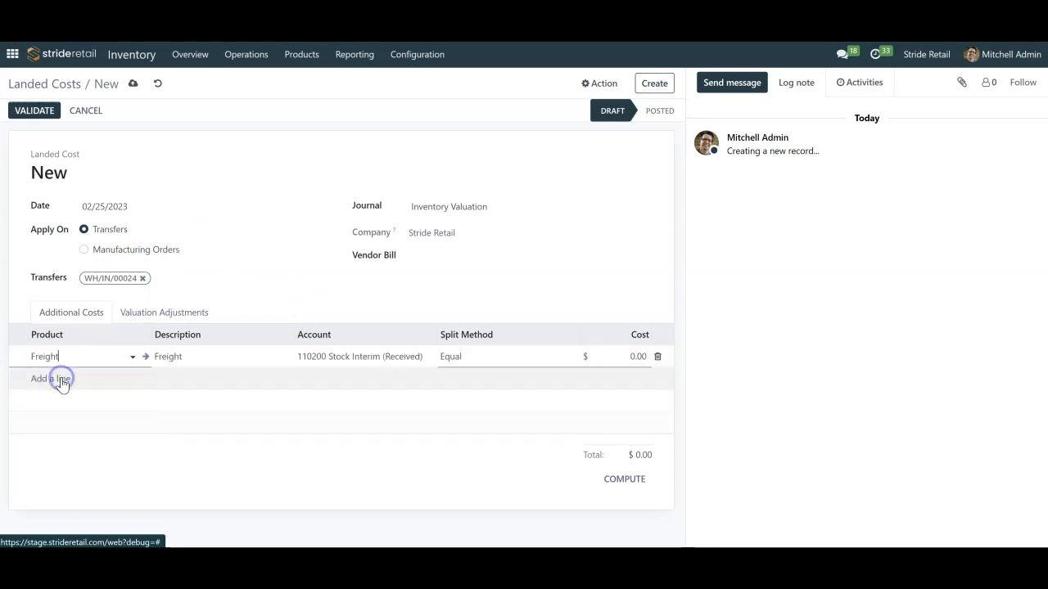
{"action": "left_click", "coordinate": [508, 364]}
{"action": "left_click", "coordinate": [468, 370]}
{"action": "left_click", "coordinate": [616, 357]}
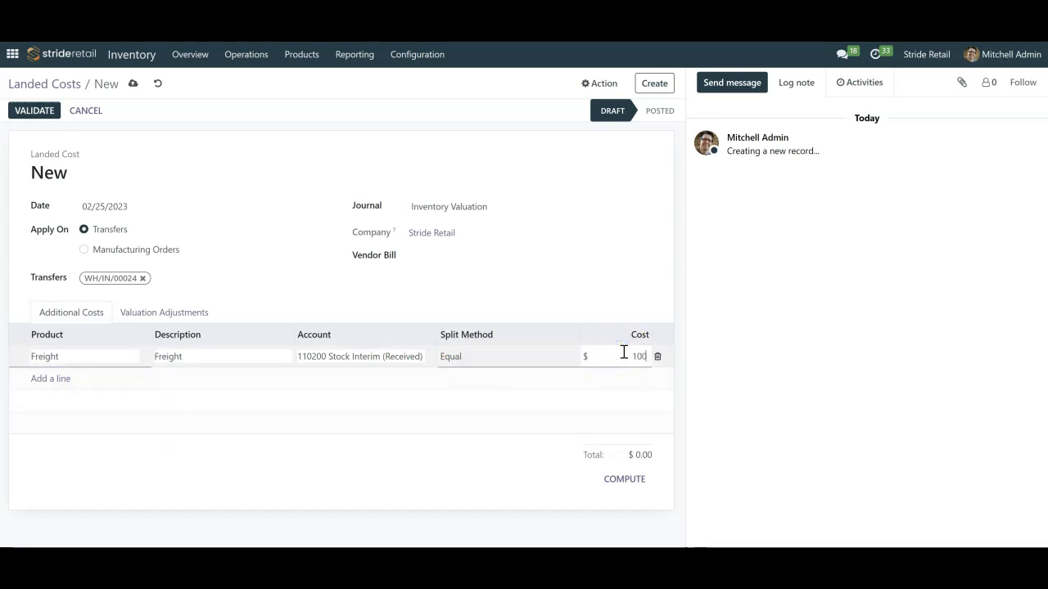
{"action": "left_click", "coordinate": [641, 288]}
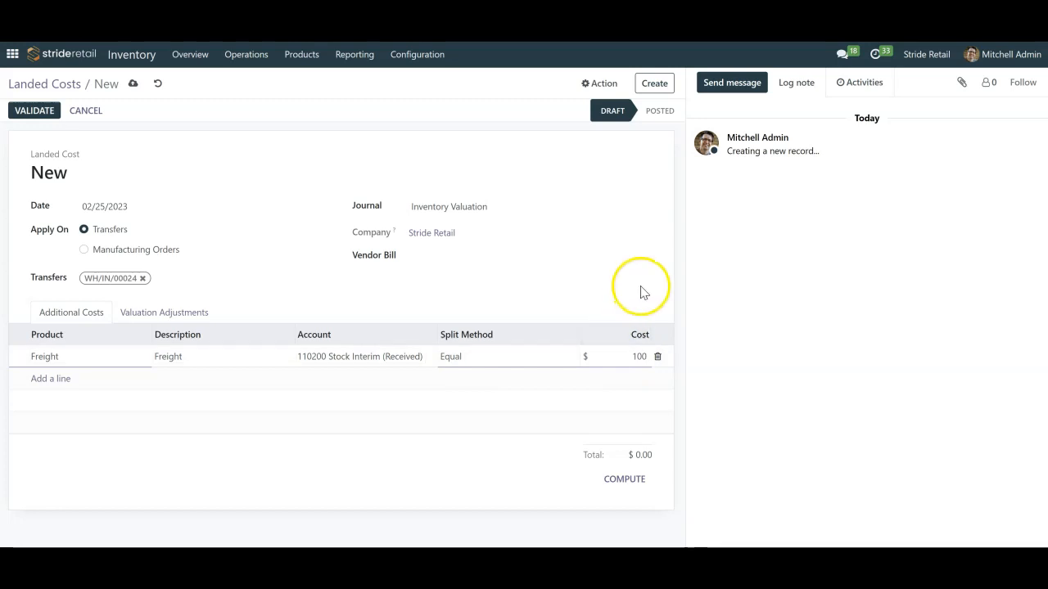
Compute the equally split freight cost and review the resulting valuation adjustments per product
{"action": "left_click", "coordinate": [632, 482]}
{"action": "left_click", "coordinate": [144, 314]}
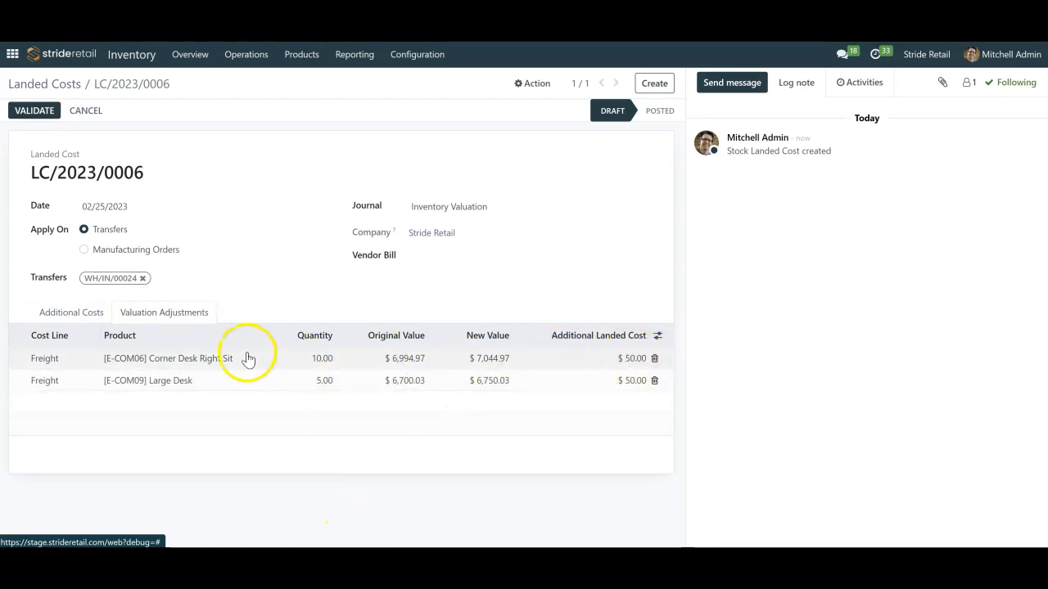
{"action": "left_click", "coordinate": [72, 312]}
Set the Freight line's split method to By Quantity, recompute, and check the valuation adjustments
{"action": "left_click", "coordinate": [490, 357]}
{"action": "left_click", "coordinate": [487, 359]}
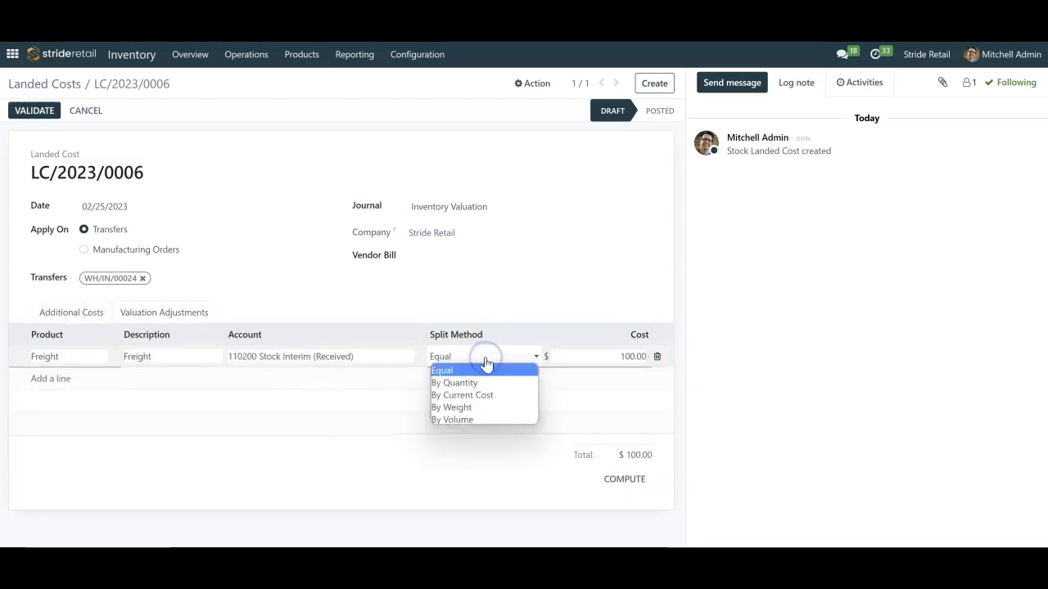
{"action": "left_click", "coordinate": [455, 383]}
{"action": "left_click", "coordinate": [615, 479]}
{"action": "left_click", "coordinate": [163, 312]}
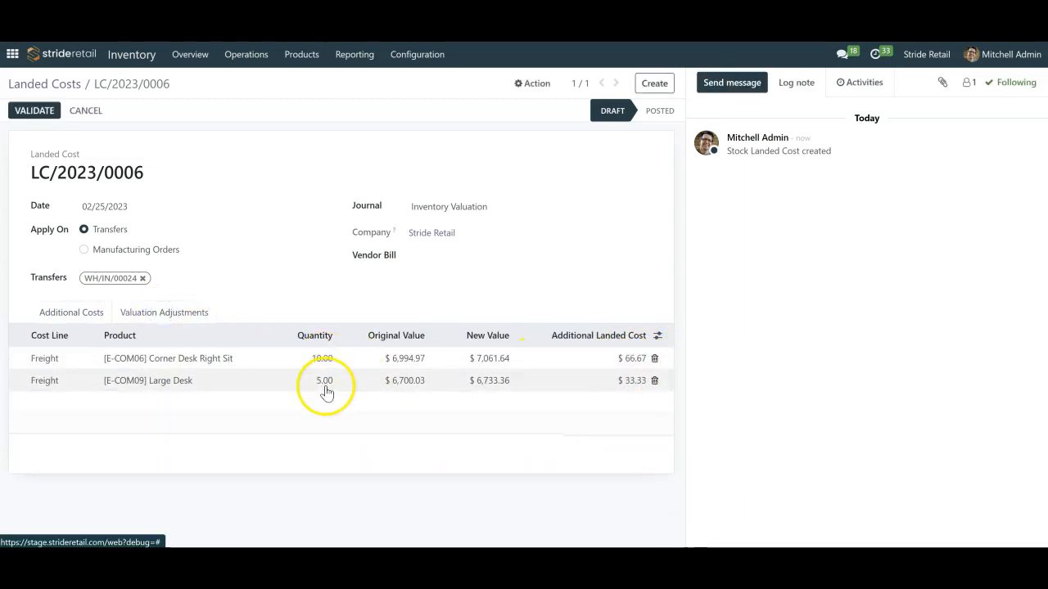
Validate the freight landed cost and view the details of its posted Freight cost line
{"action": "left_click", "coordinate": [79, 316]}
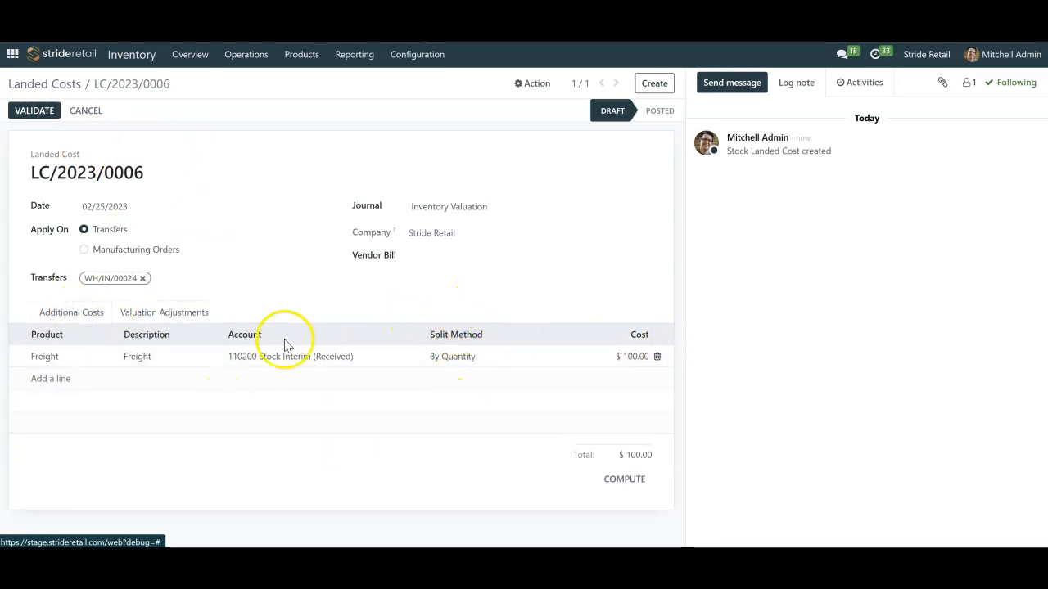
{"action": "left_click", "coordinate": [33, 109]}
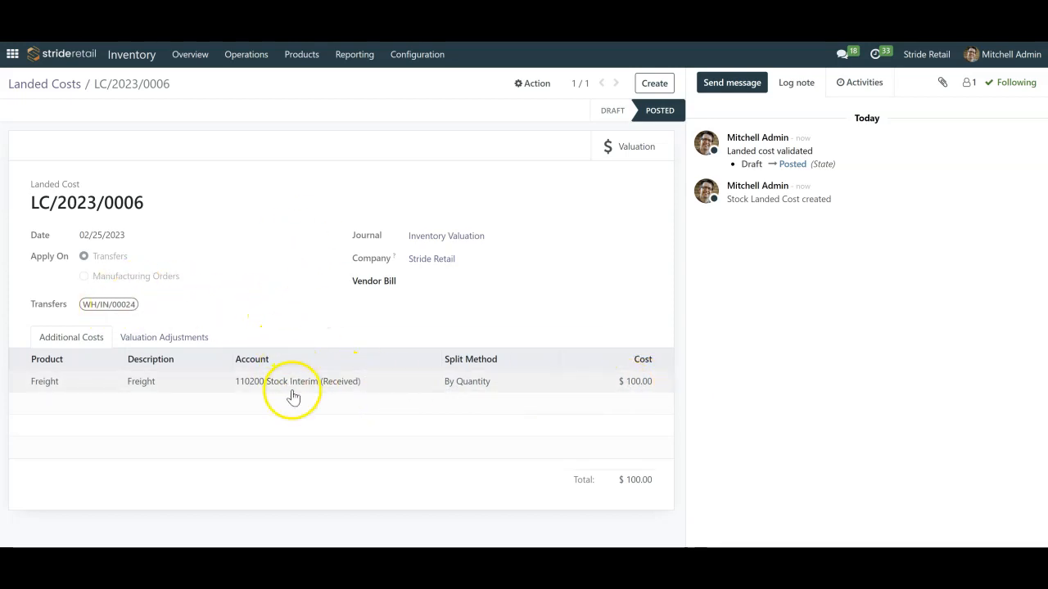
{"action": "left_click", "coordinate": [338, 388]}
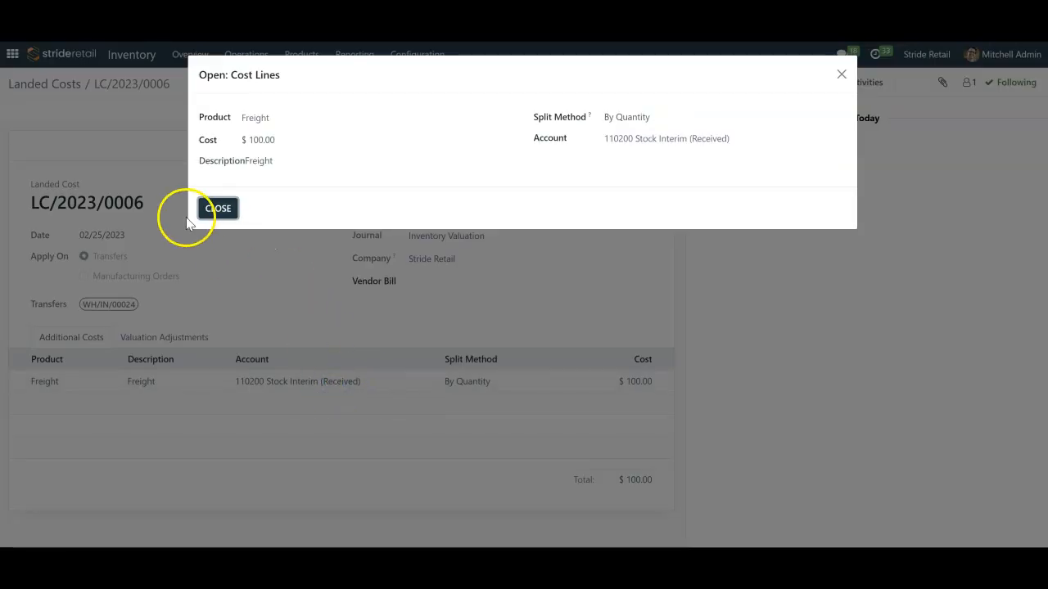
{"action": "left_click", "coordinate": [218, 207]}
Create another landed cost record and add Freight as its additional cost product
{"action": "left_click", "coordinate": [43, 82]}
{"action": "left_click", "coordinate": [28, 104]}
{"action": "left_click", "coordinate": [58, 355]}
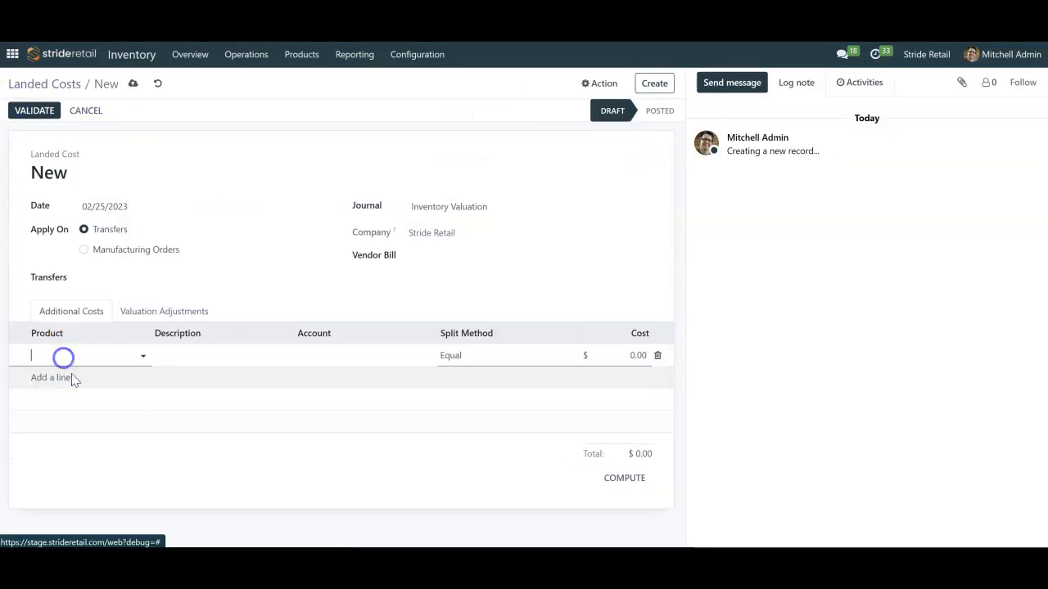
{"action": "left_click", "coordinate": [66, 356]}
{"action": "left_click", "coordinate": [59, 375]}
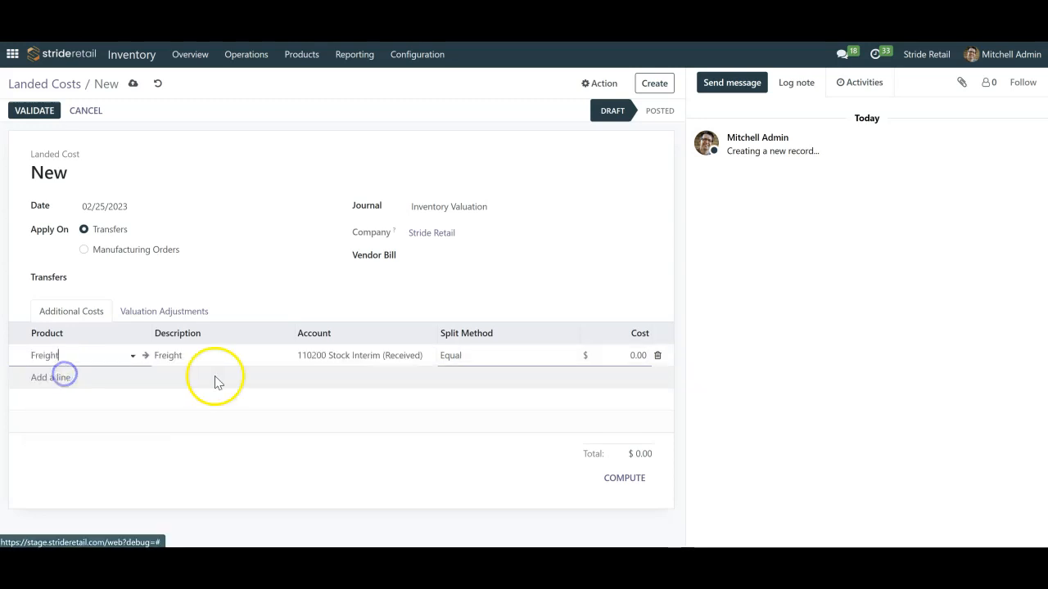
Set the Freight line's account to 500000 Cost of Goods Sold
{"action": "left_click", "coordinate": [371, 355]}
{"action": "type", "text": "ship"}
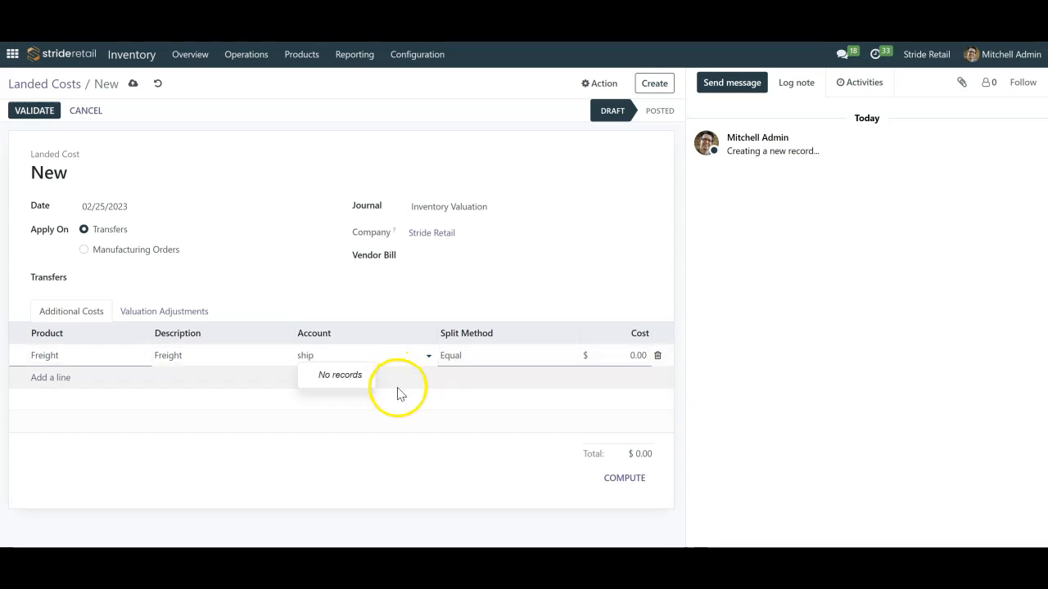
{"action": "key", "text": "BackSpace"}
{"action": "key", "text": "BackSpace"}
{"action": "key", "text": "BackSpace"}
{"action": "type", "text": "cho"}
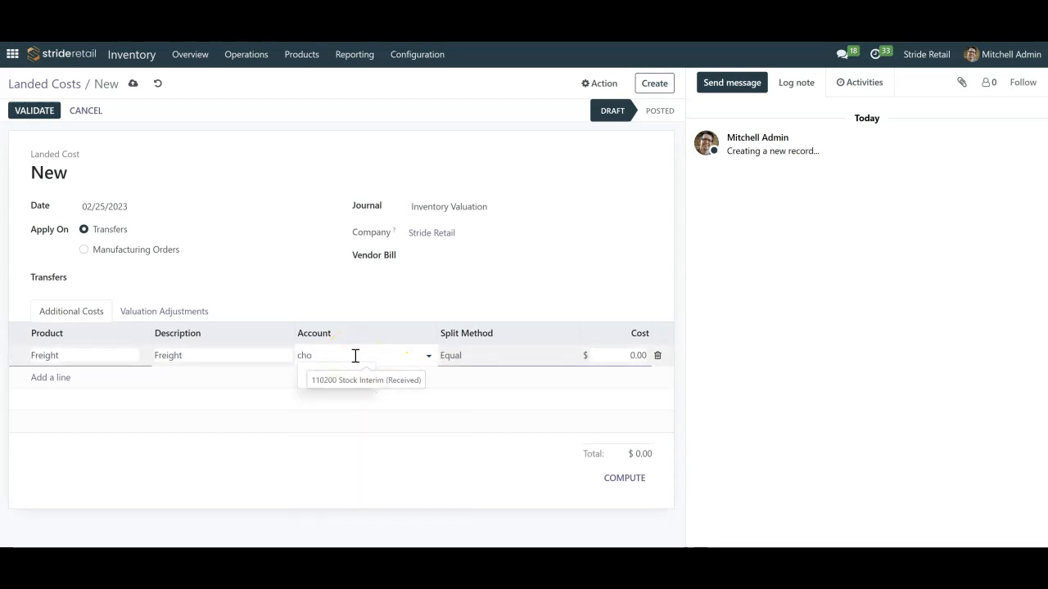
{"action": "type", "text": "s"}
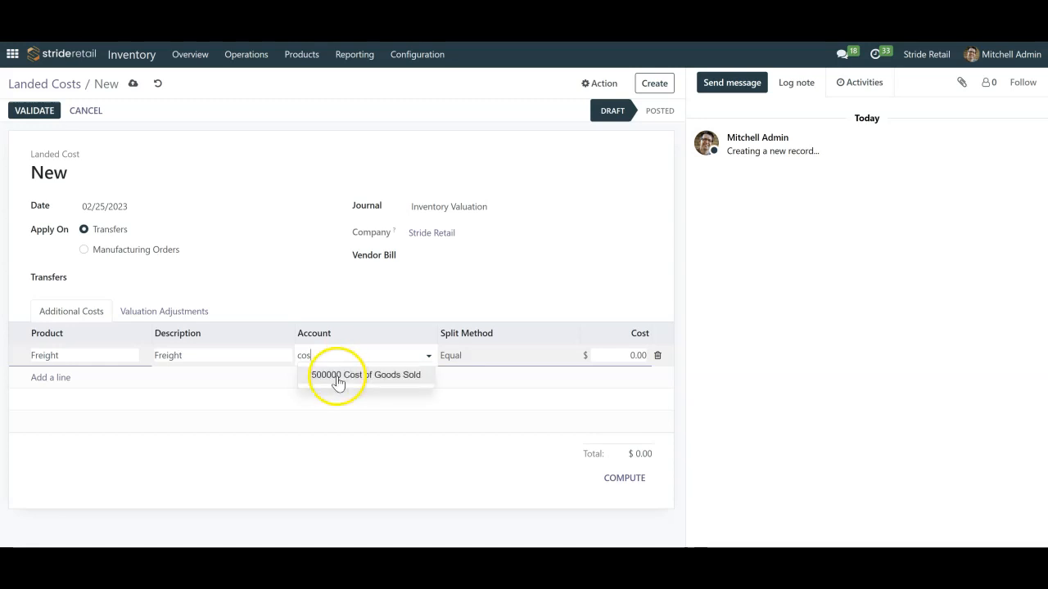
{"action": "left_click", "coordinate": [336, 375]}
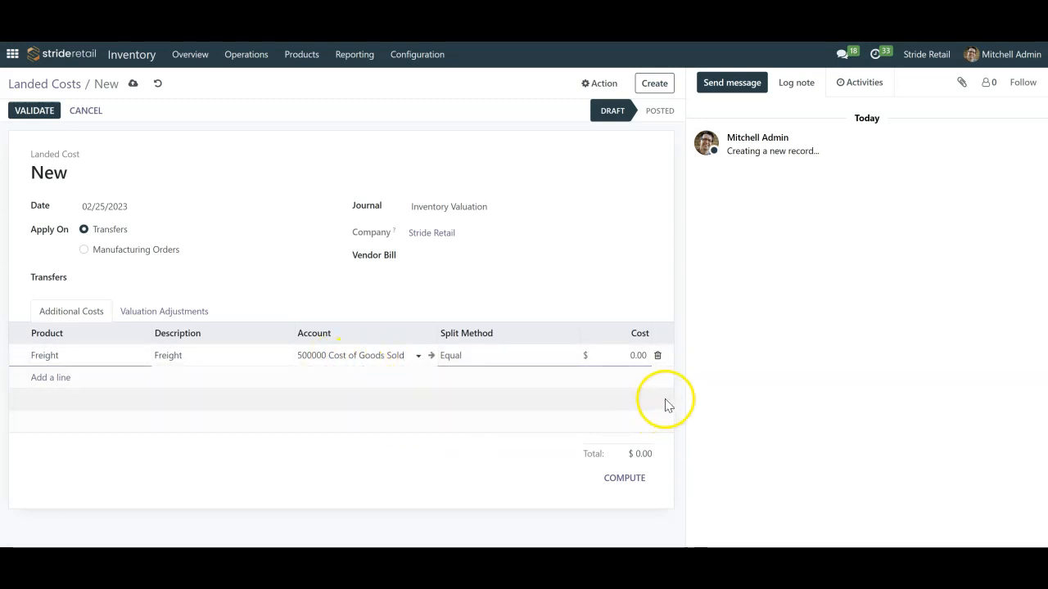